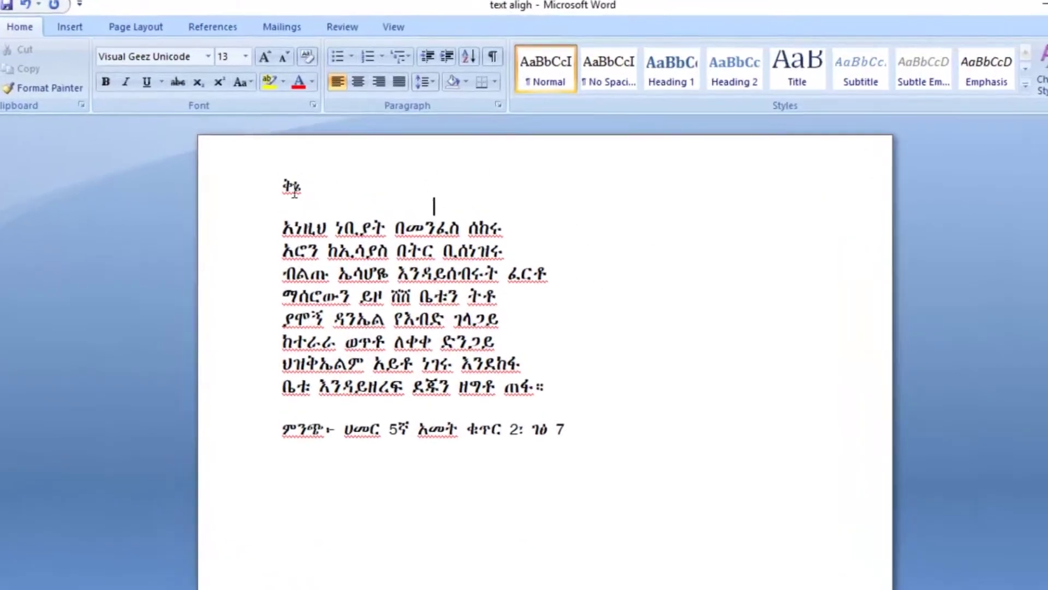
Format the title ቅኔ as 28 pt, bold and underlined.
left_click(297, 171)
double_click(278, 231)
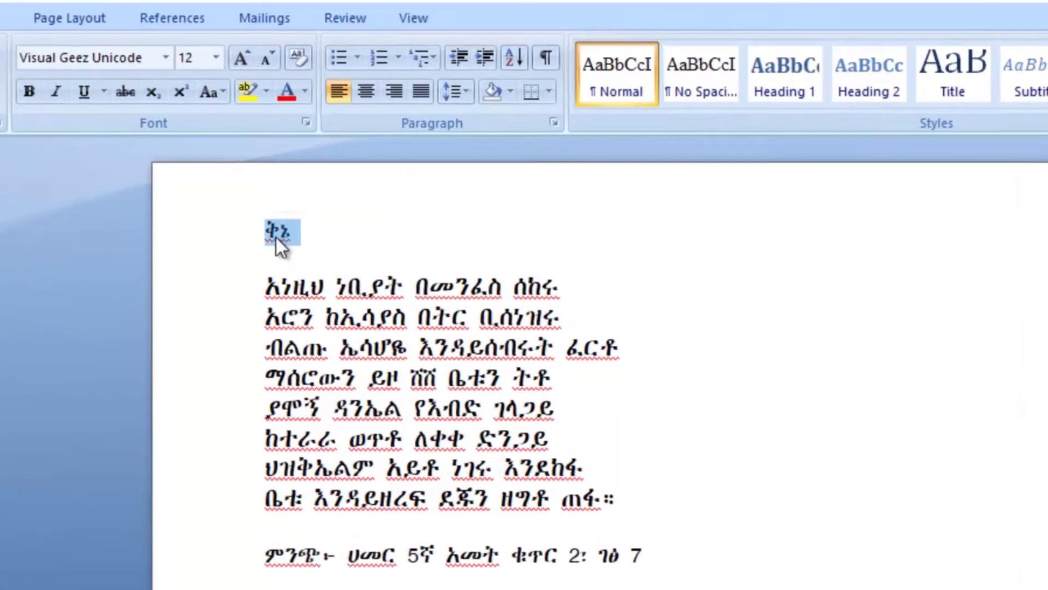
left_click(303, 232)
double_click(290, 232)
left_click(219, 56)
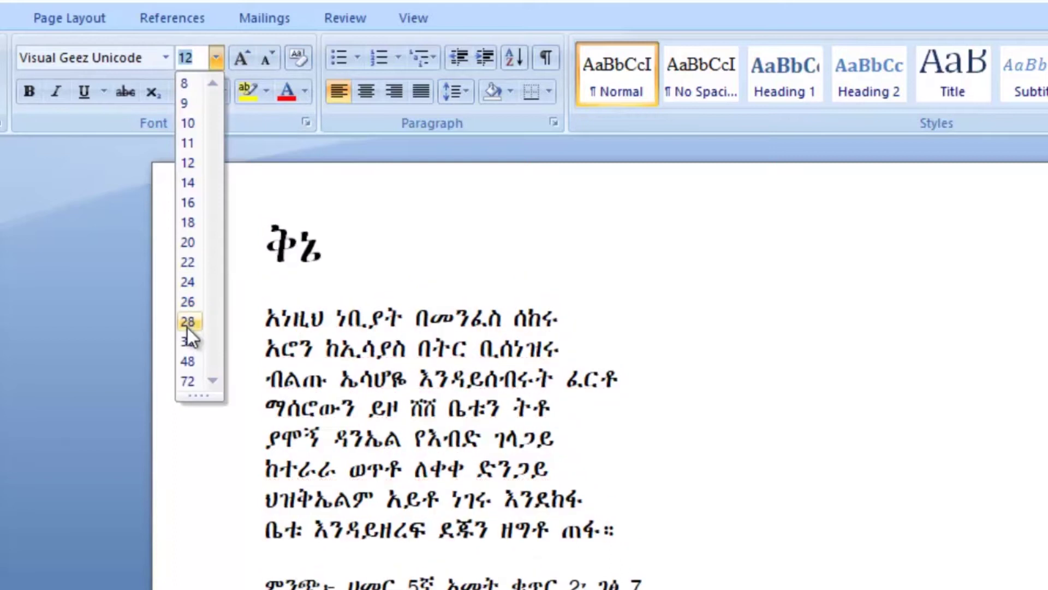
left_click(188, 327)
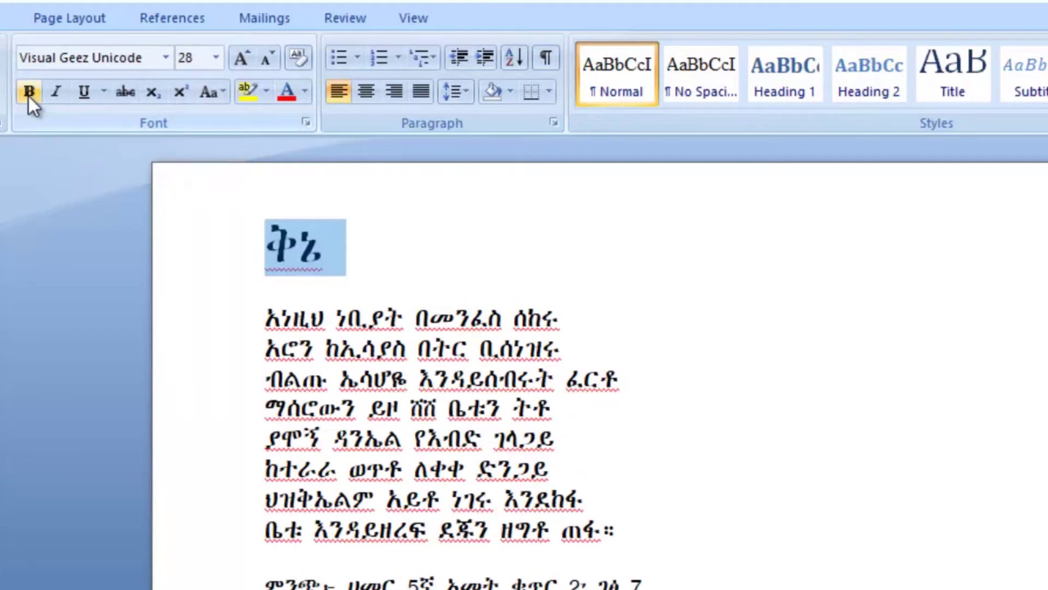
left_click(28, 97)
left_click(87, 96)
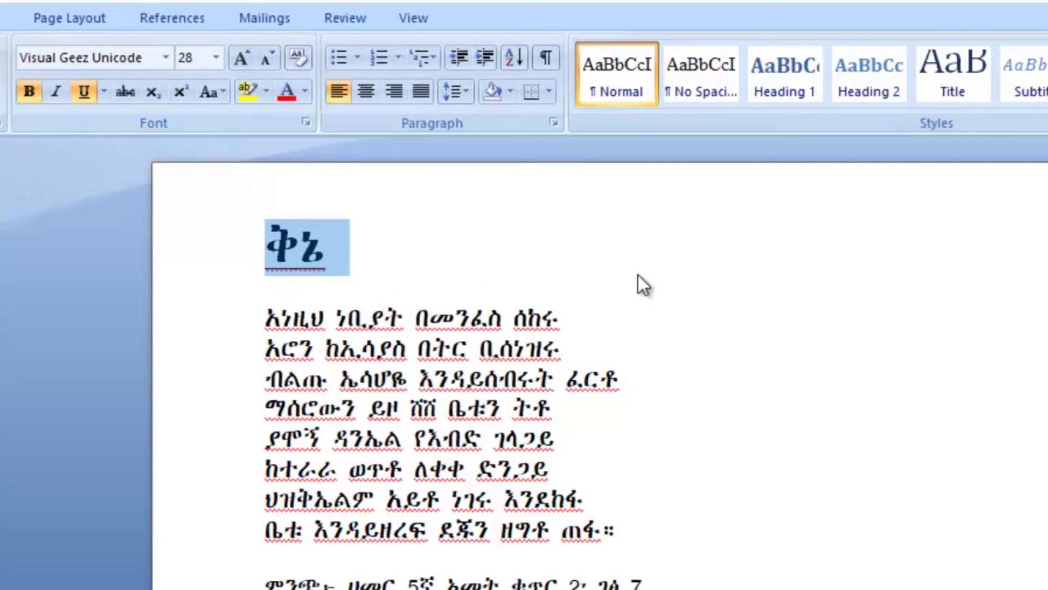
left_click(407, 282)
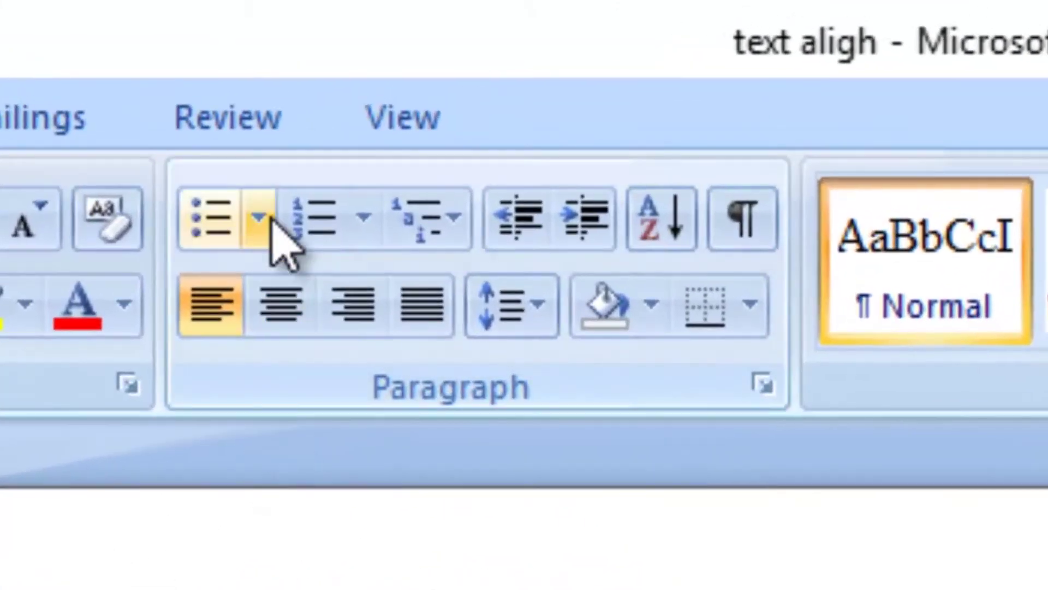
left_click(298, 153)
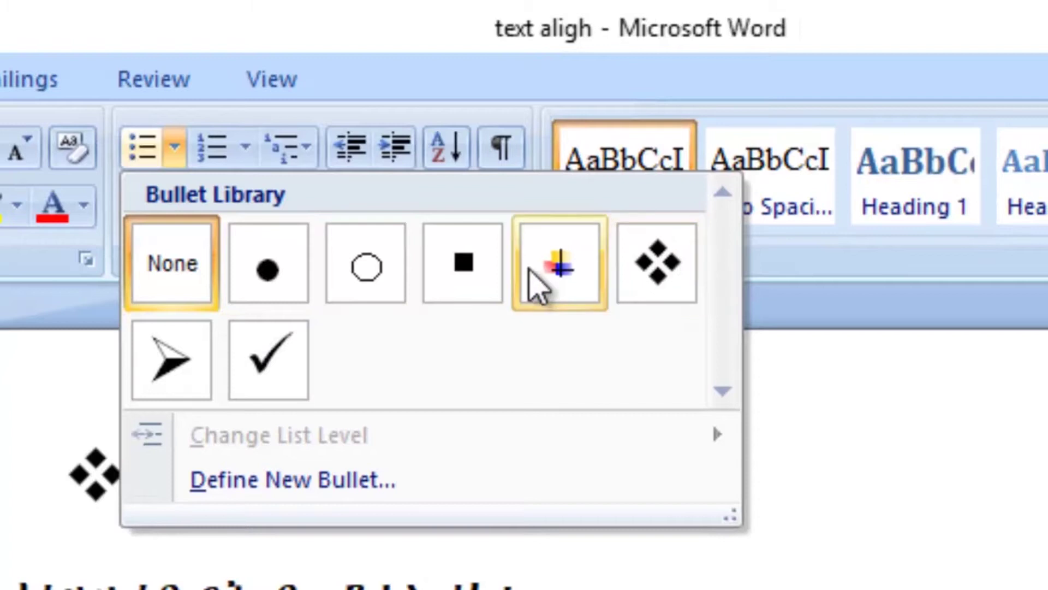
left_click(240, 143)
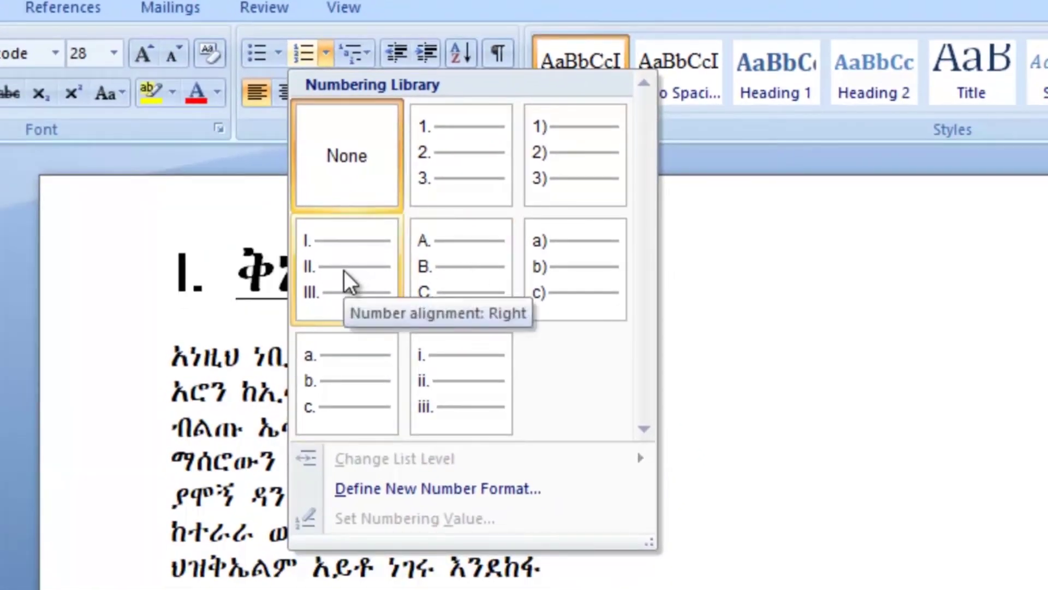
left_click(937, 300)
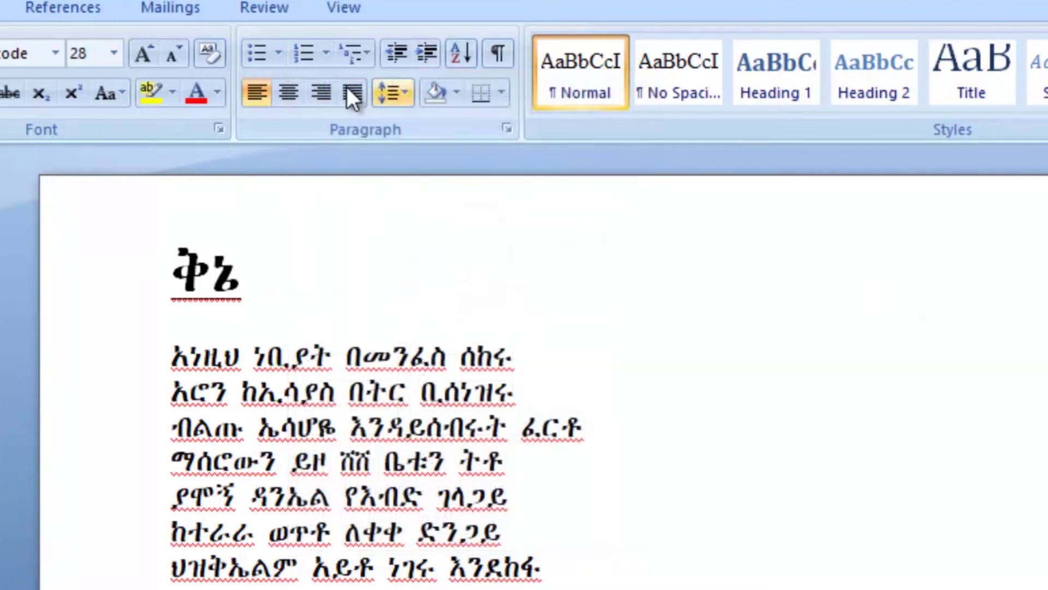
left_click(173, 359)
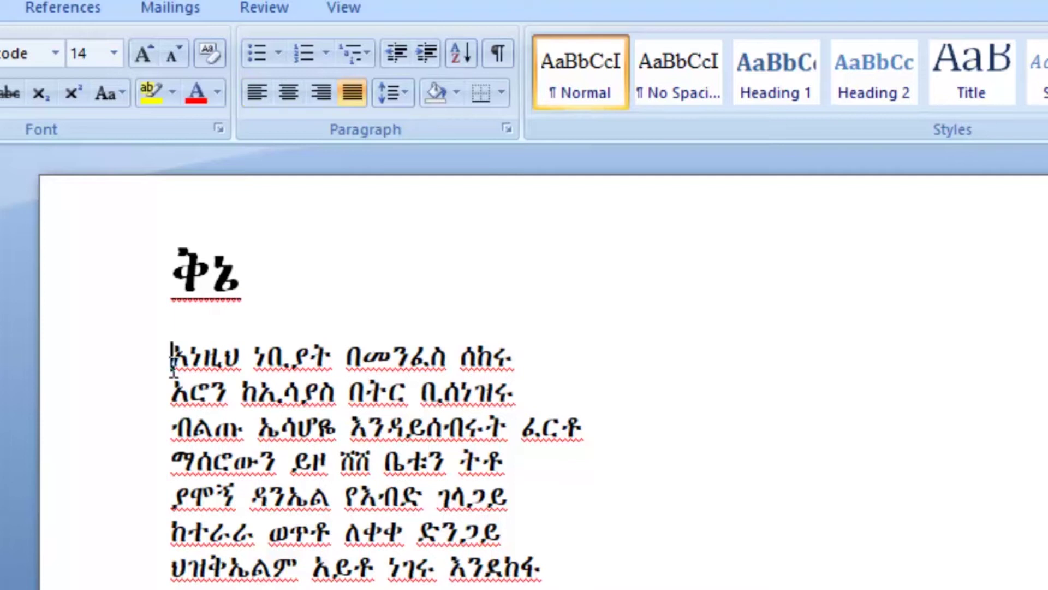
left_click(290, 55)
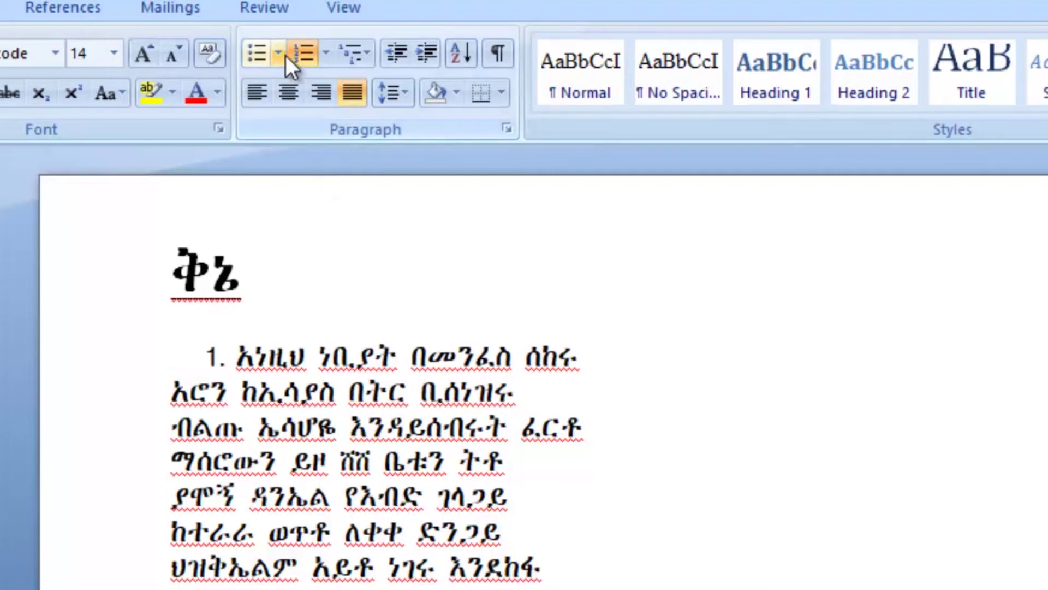
left_click(286, 54)
left_click(277, 57)
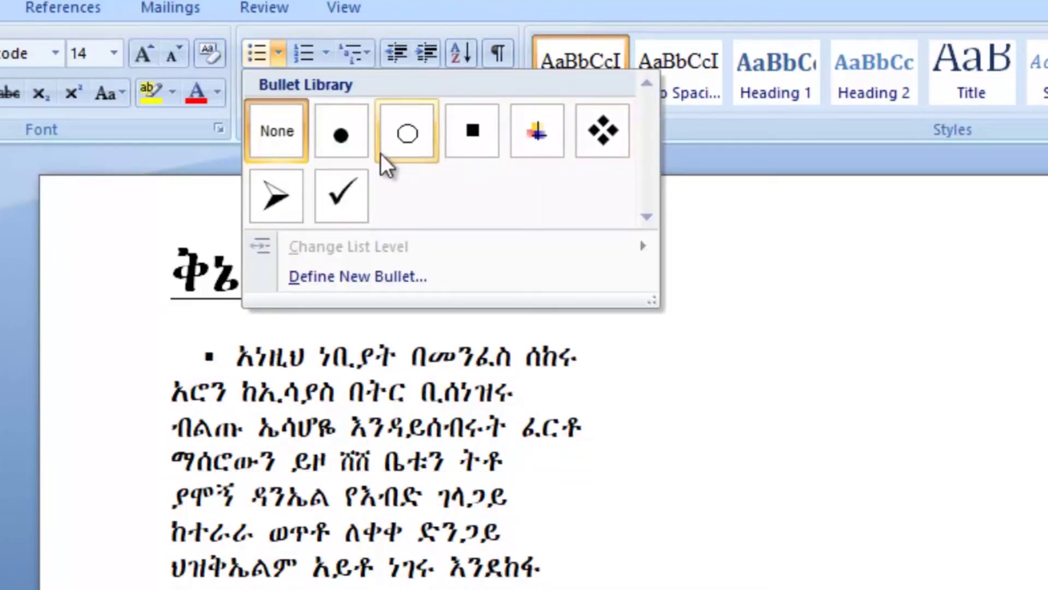
left_click(877, 360)
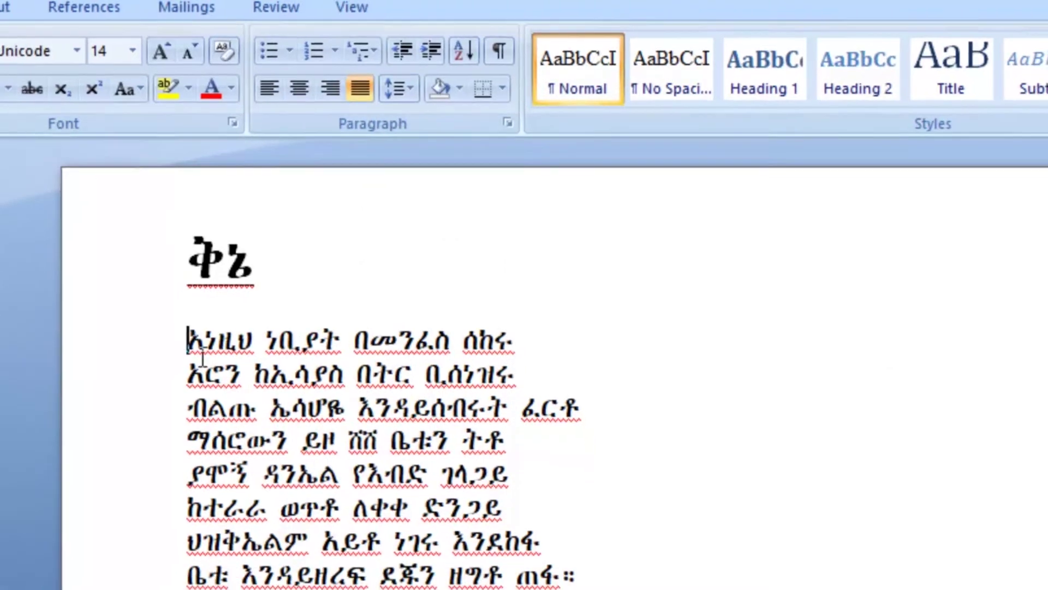
Select the eight poem lines and give them check-mark bullets.
left_click_drag(172, 358, 587, 511)
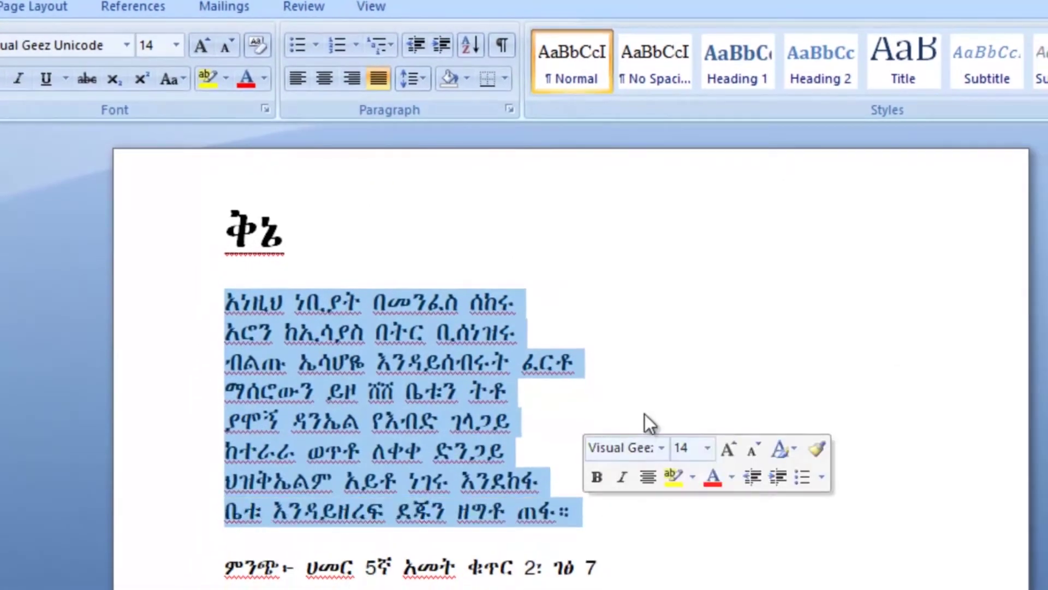
left_click(229, 303)
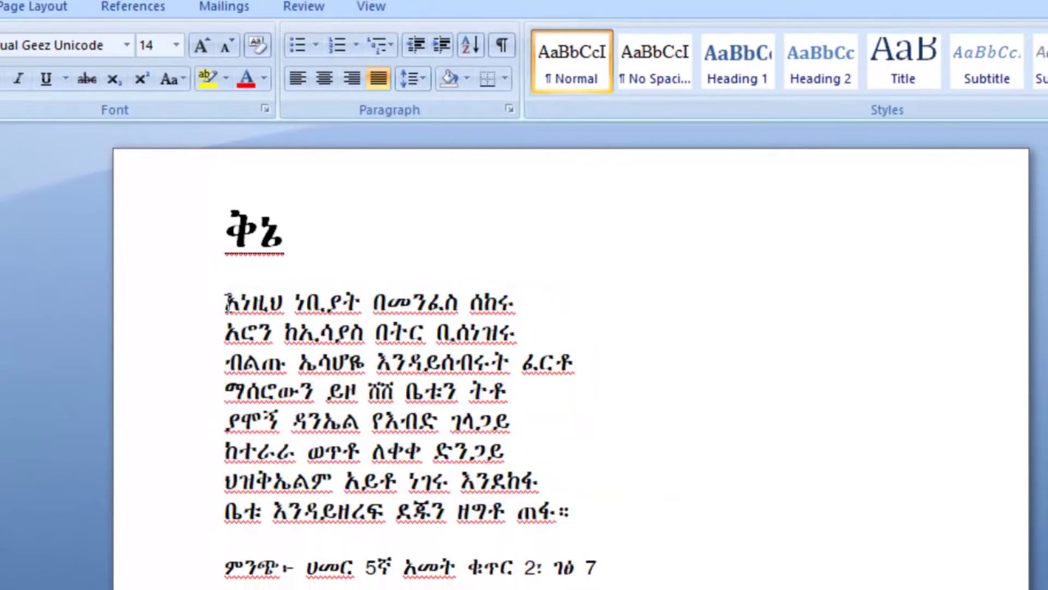
left_click_drag(225, 302, 552, 518)
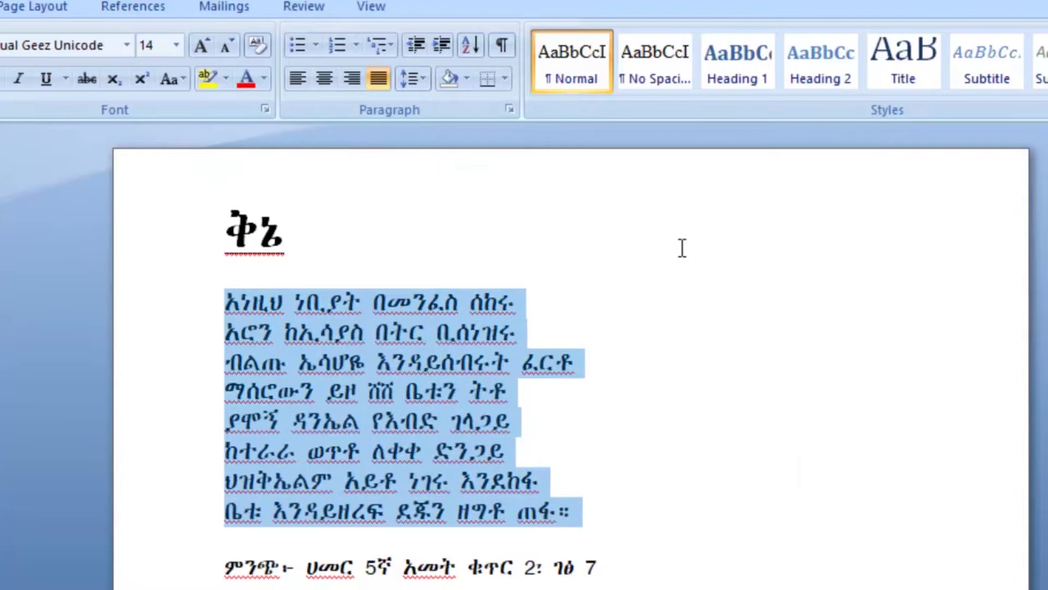
left_click(316, 45)
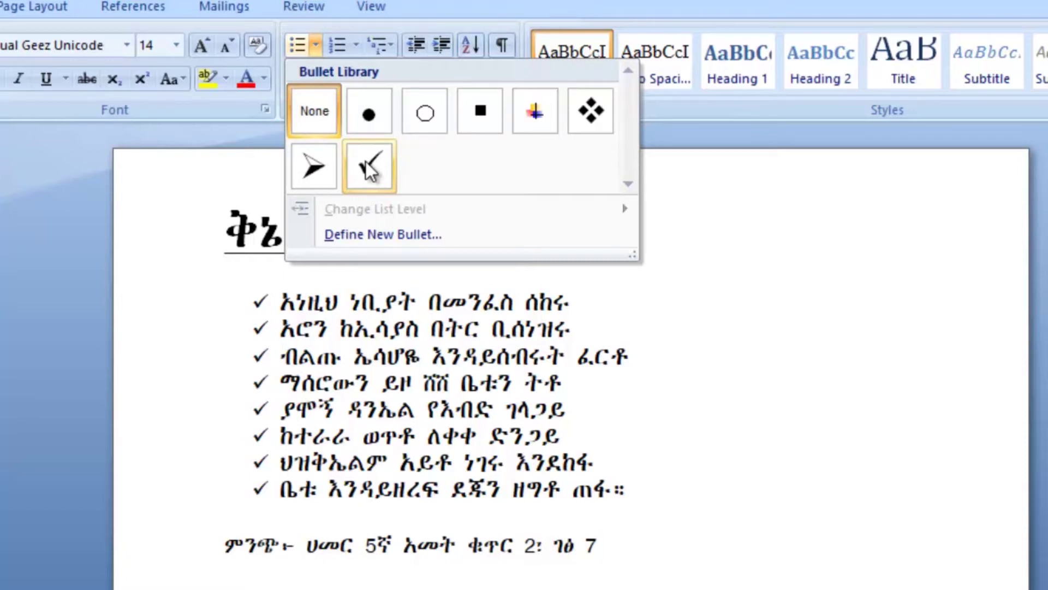
left_click(369, 169)
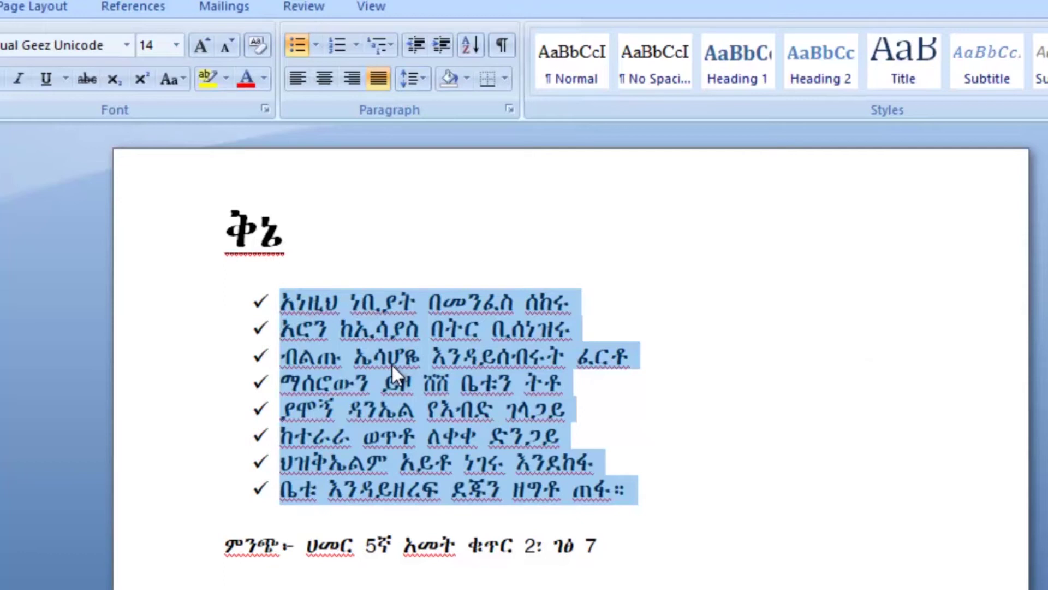
left_click(356, 45)
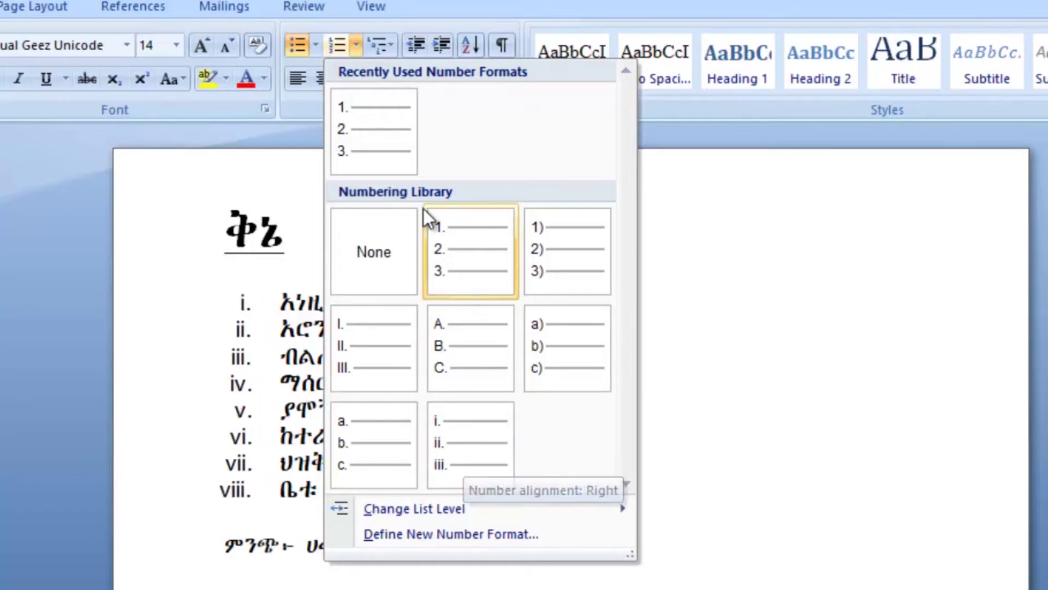
Preview the Bullets, Numbering and Multilevel List galleries on the poem lines.
left_click(318, 44)
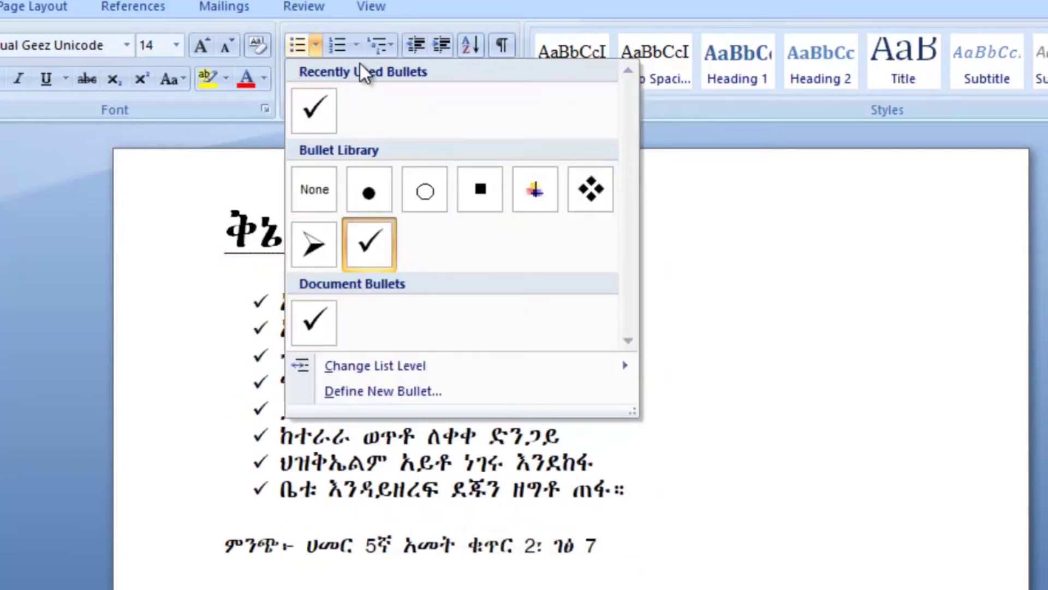
left_click(356, 44)
left_click(397, 40)
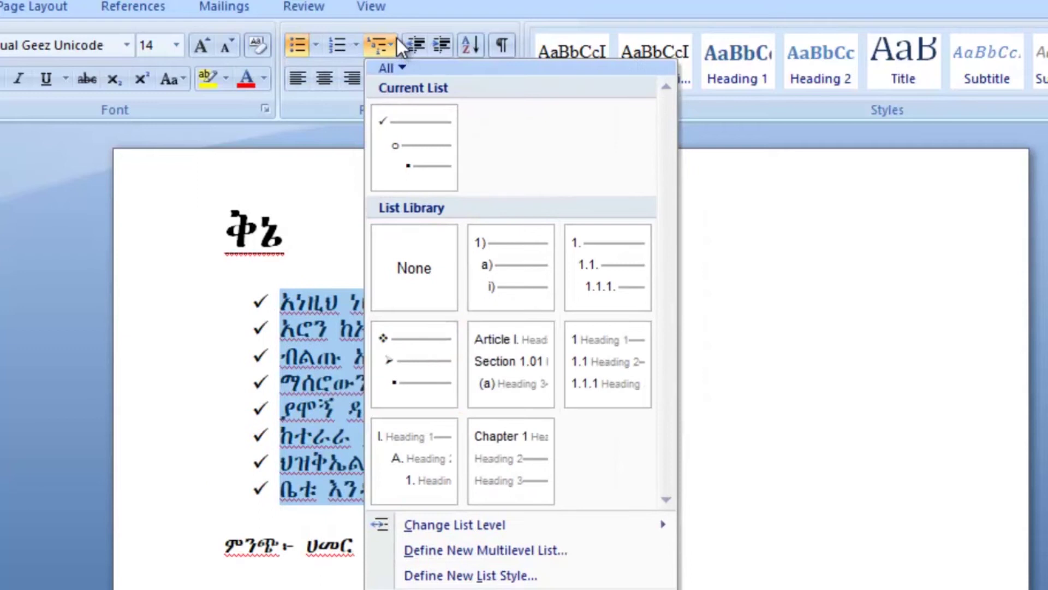
left_click(397, 41)
mouse_move(379, 45)
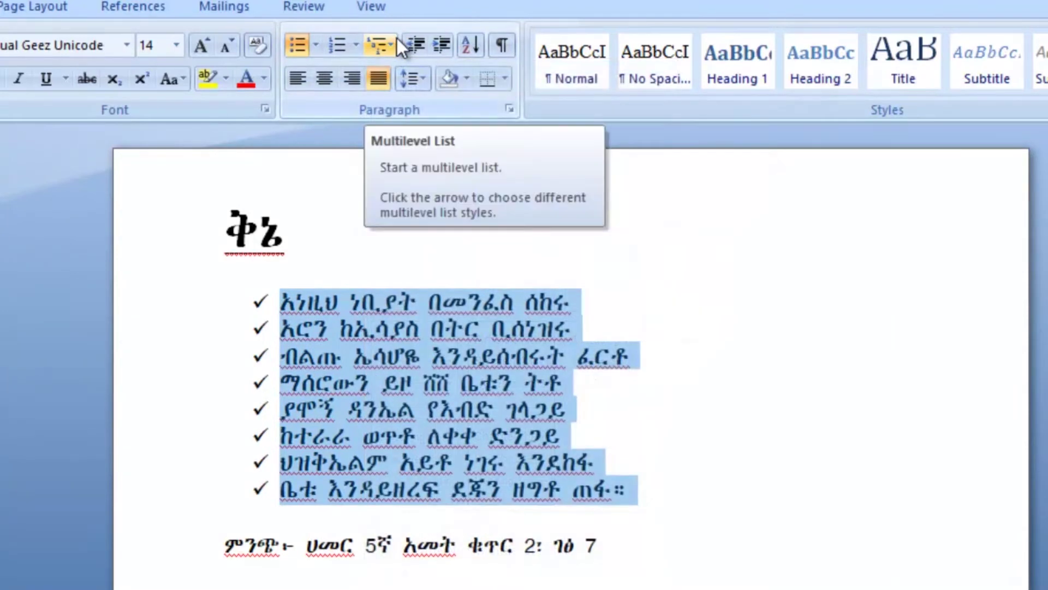
left_click(398, 40)
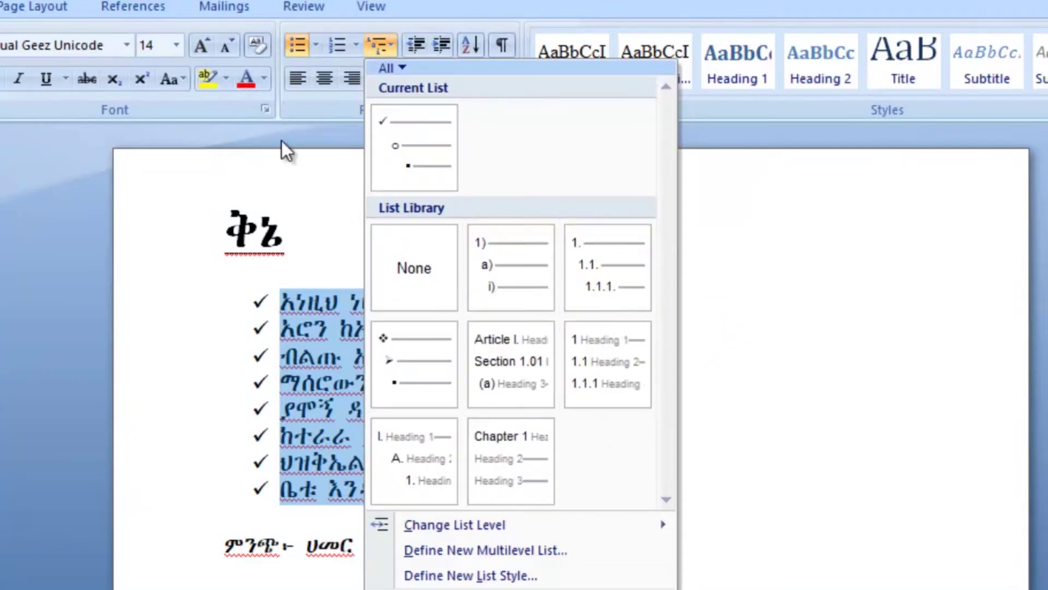
left_click(292, 115)
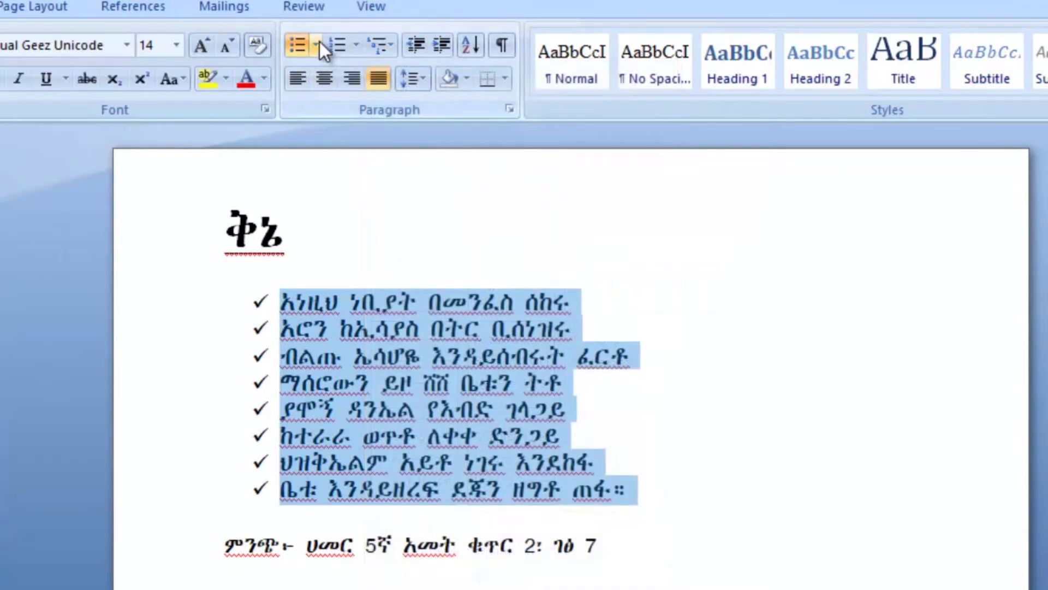
Switch the poem lines to arrowhead bullets and reselect them.
left_click(316, 44)
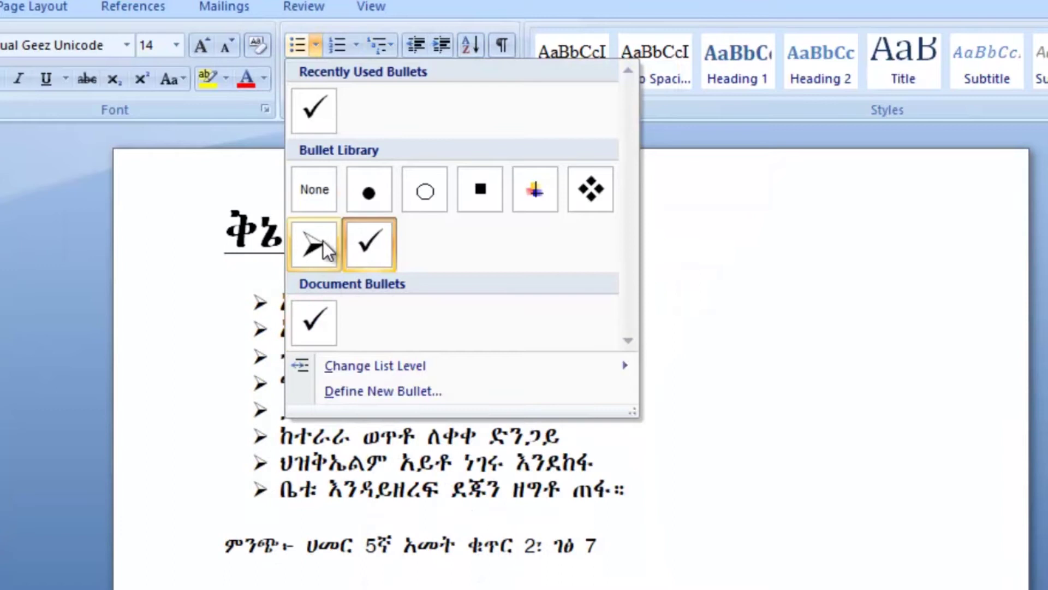
left_click(359, 44)
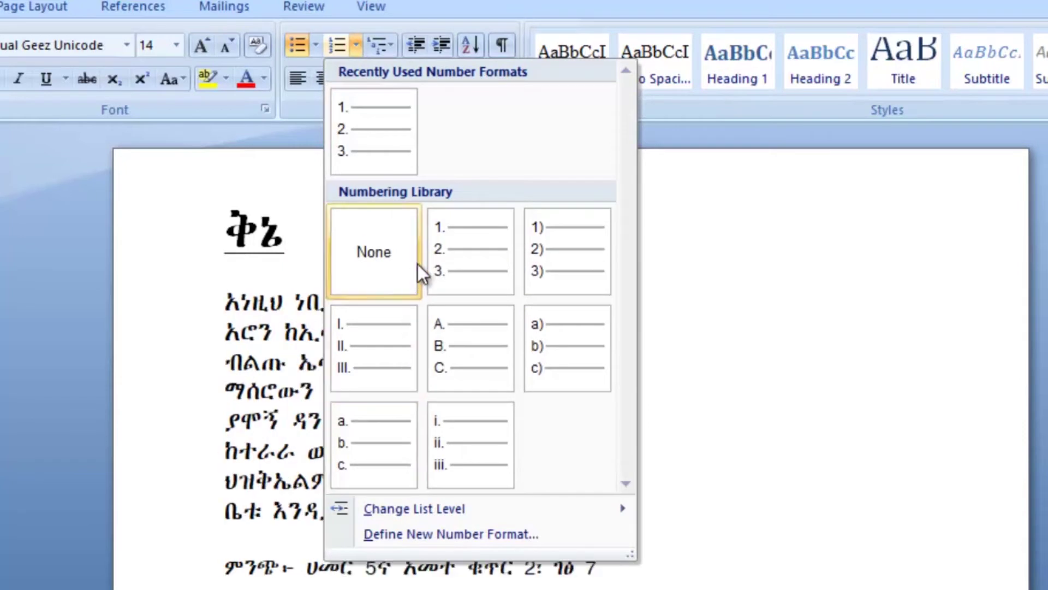
left_click(318, 45)
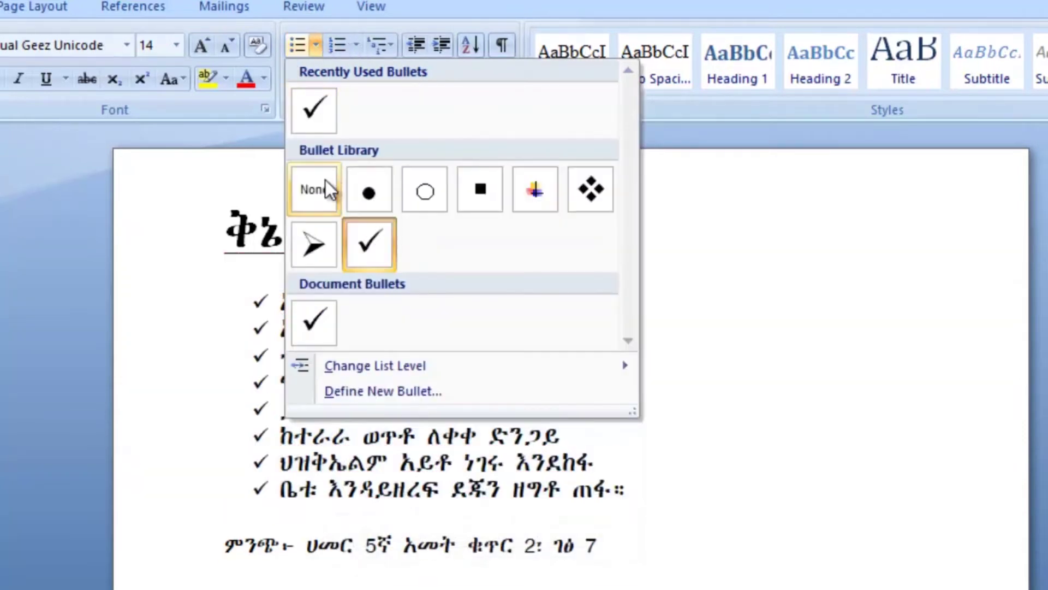
left_click(319, 248)
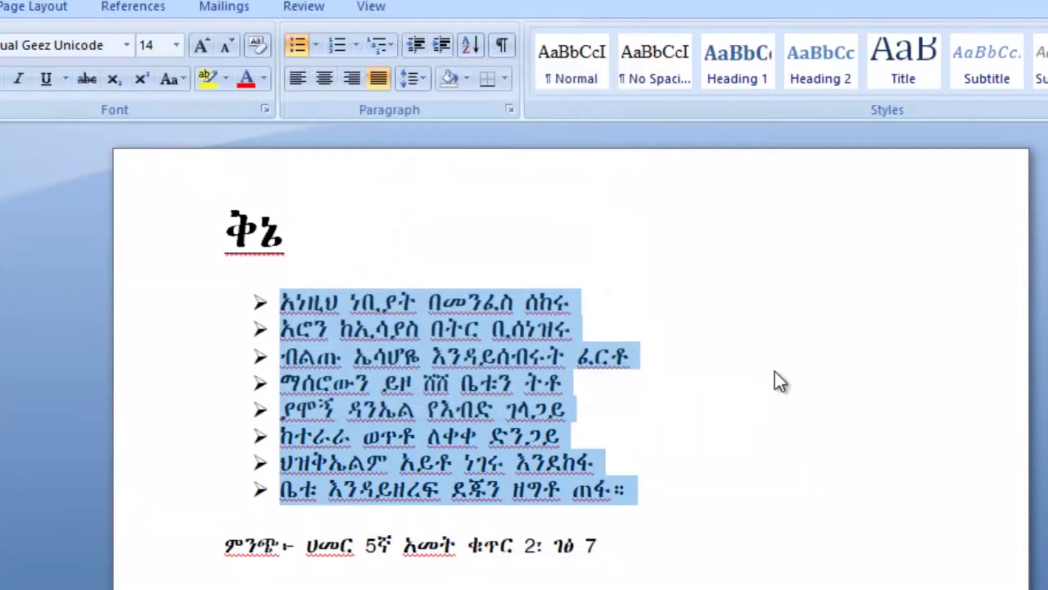
left_click(773, 376)
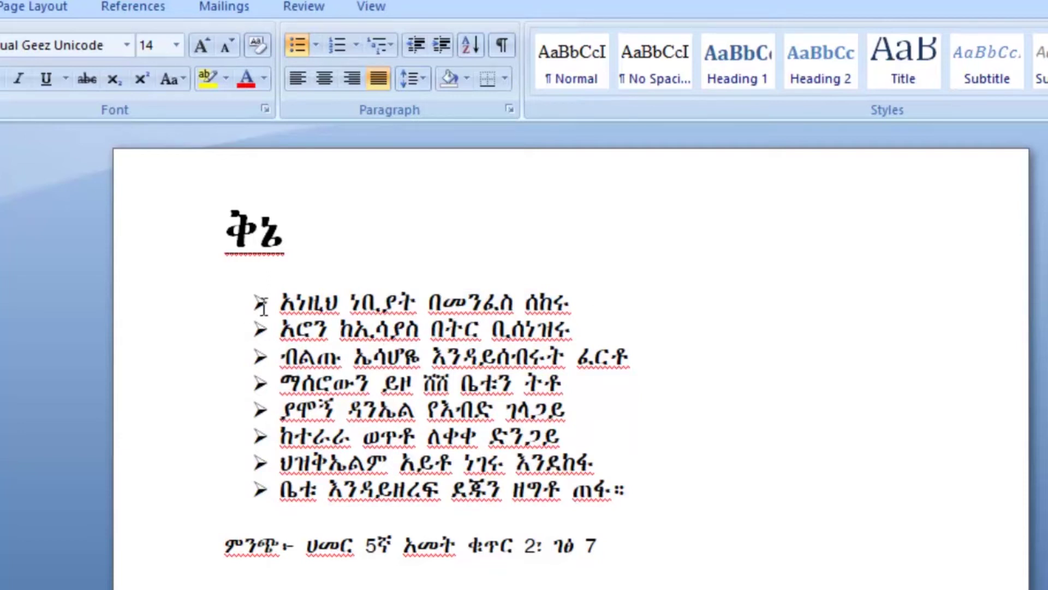
mouse_move(280, 302)
left_mouse_down()
mouse_move(506, 452)
mouse_move(650, 481)
left_mouse_up()
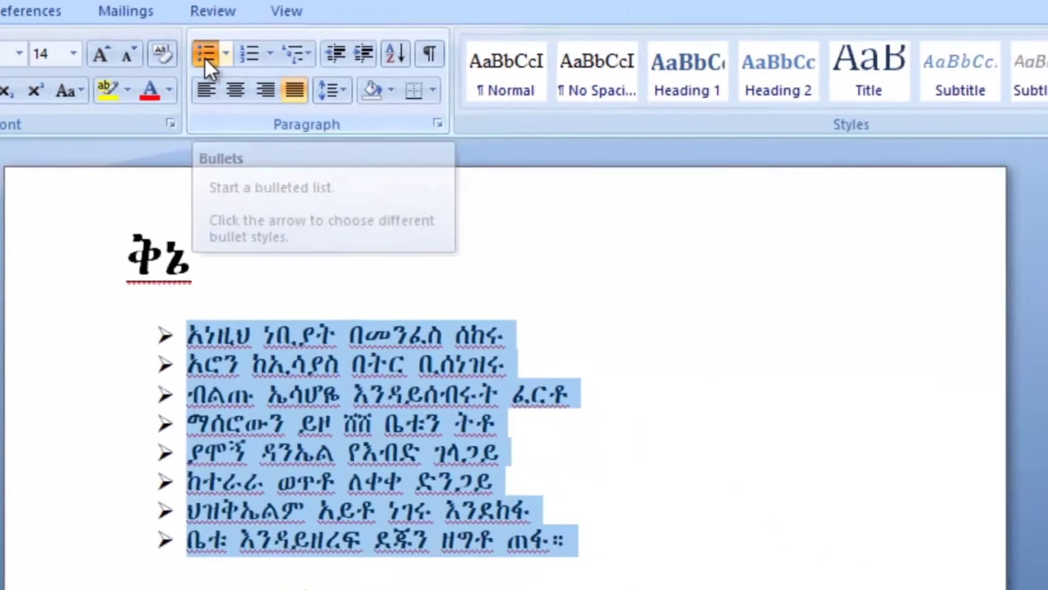
Strip the bullets, bold and italics from the eight poem lines, leaving plain text.
left_click(191, 50)
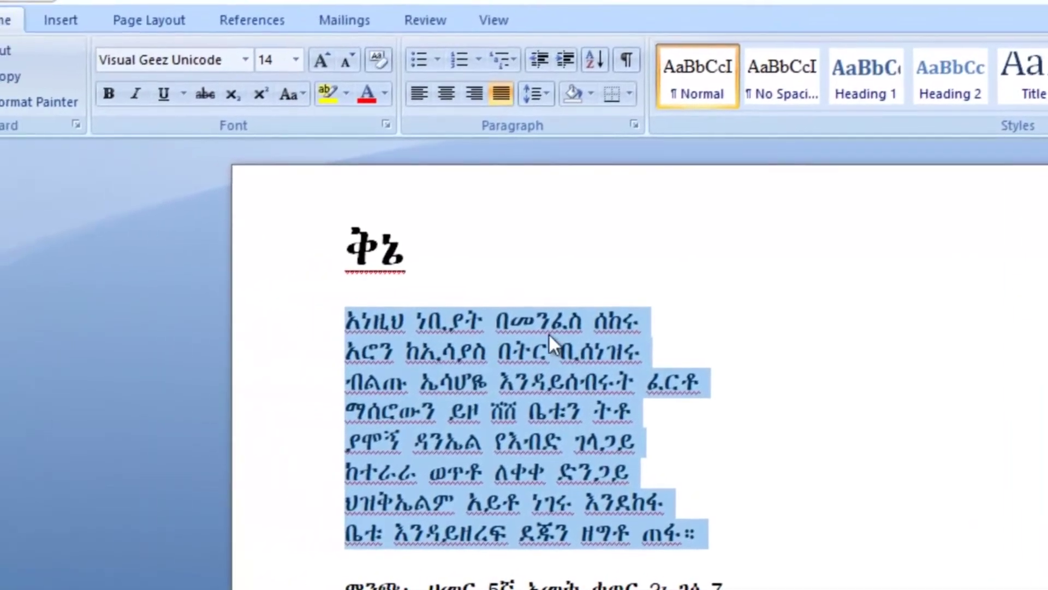
left_click(155, 96)
left_click(181, 97)
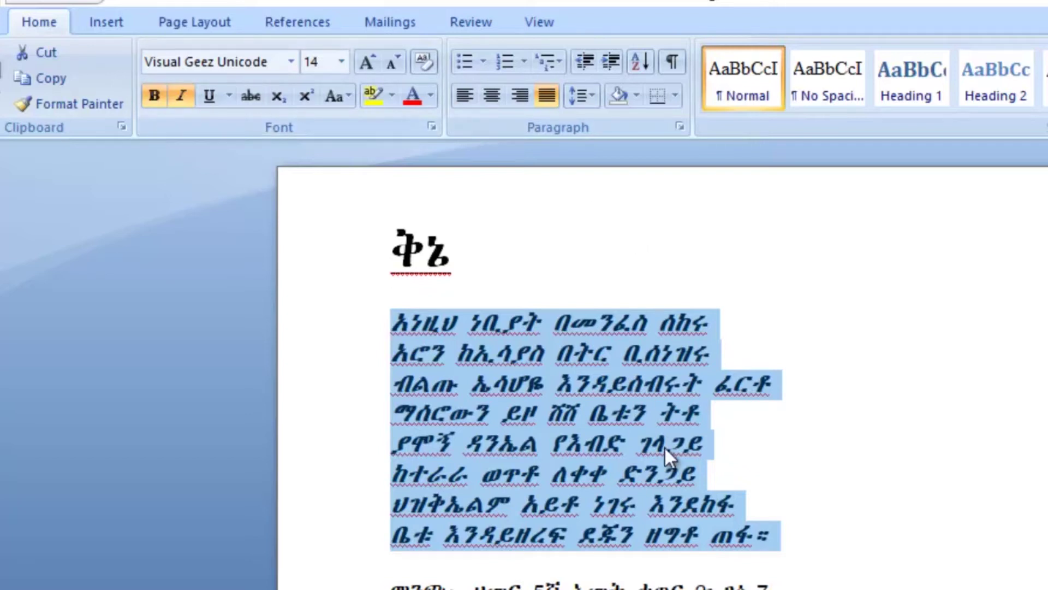
left_click(795, 440)
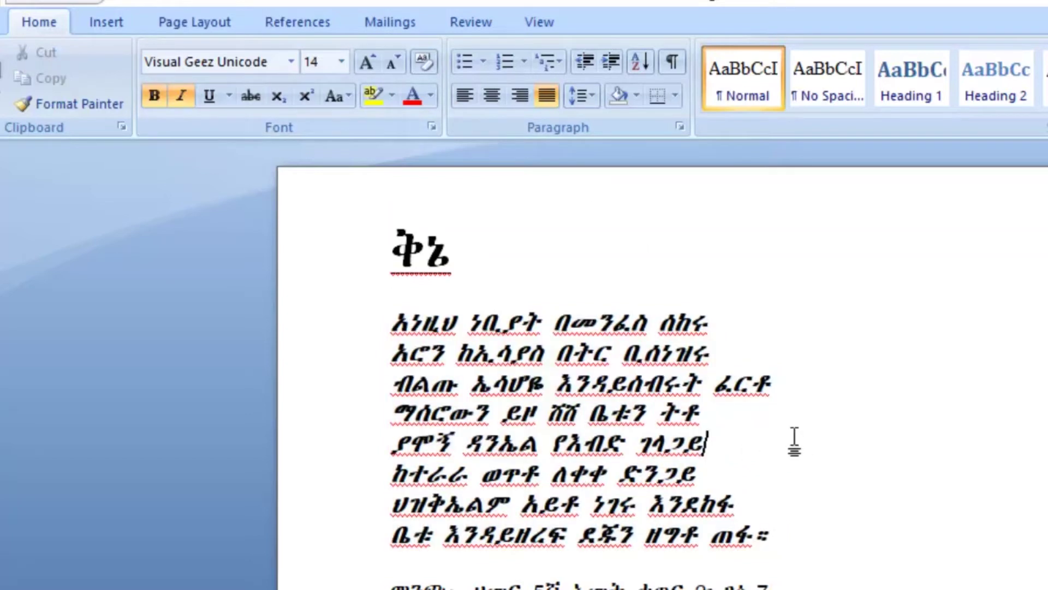
scroll(805, 404, "down", 1)
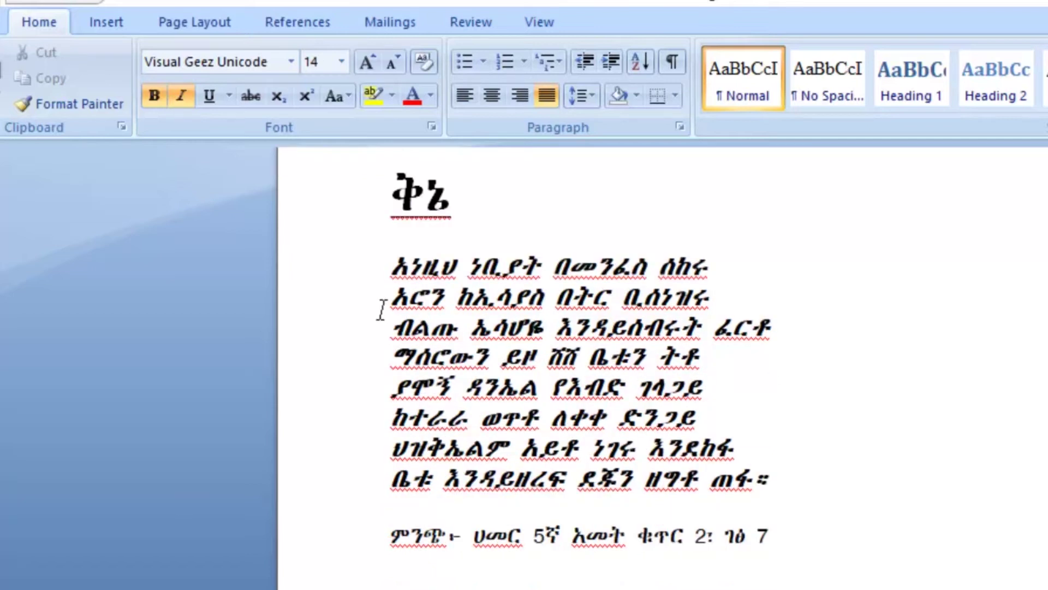
left_click_drag(388, 267, 749, 506)
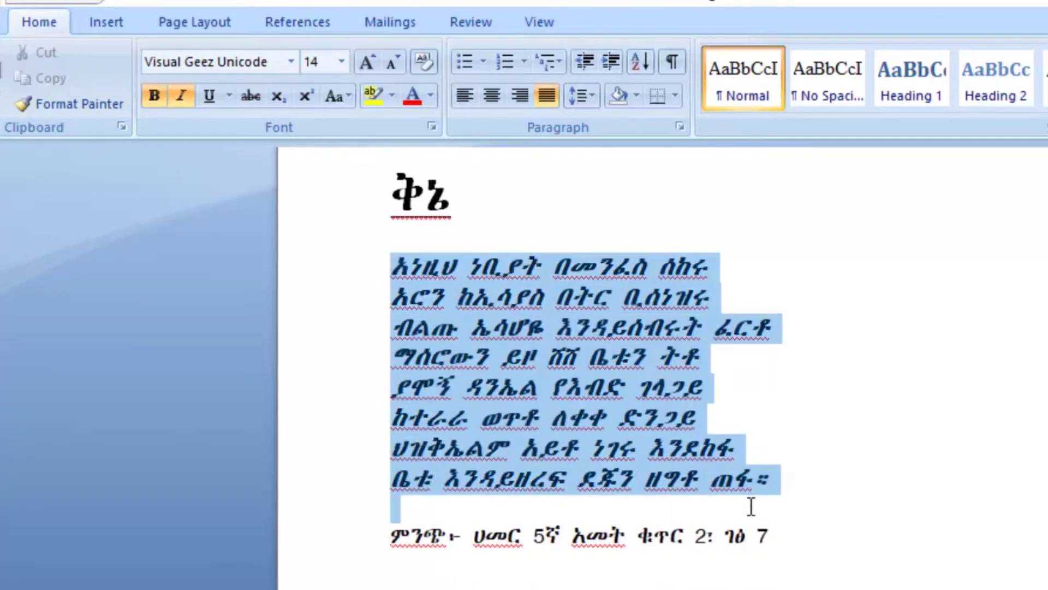
left_click(180, 103)
left_click(153, 96)
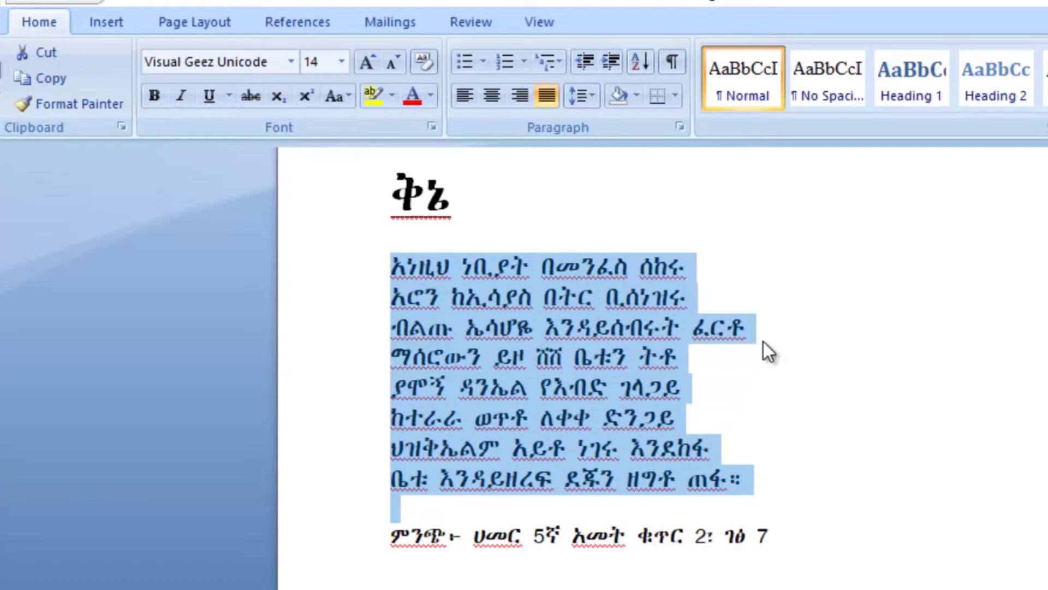
Apply the colourful picture bullet to the poem lines.
left_click(482, 64)
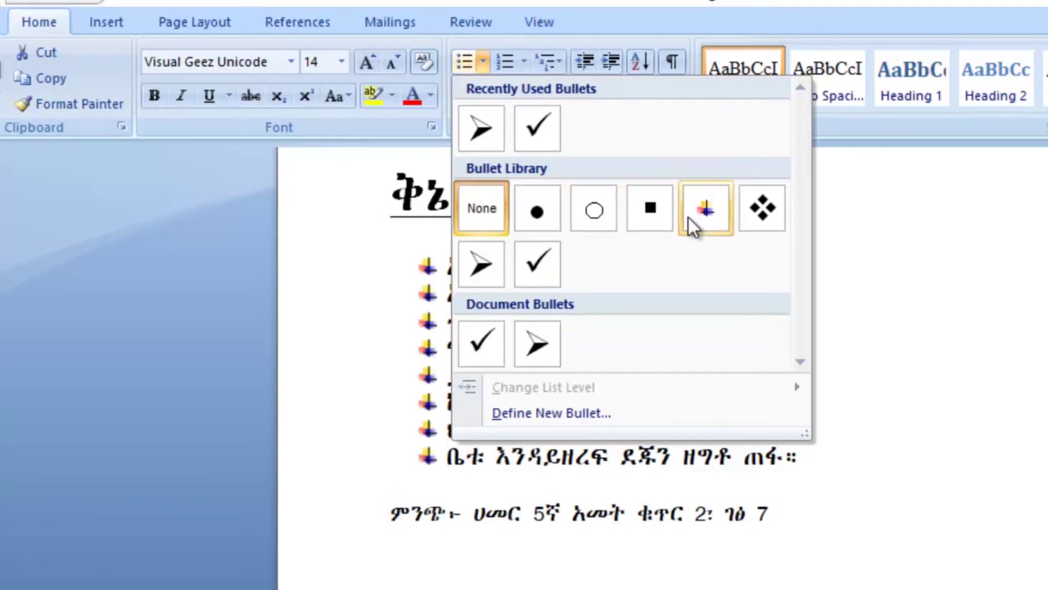
left_click(703, 219)
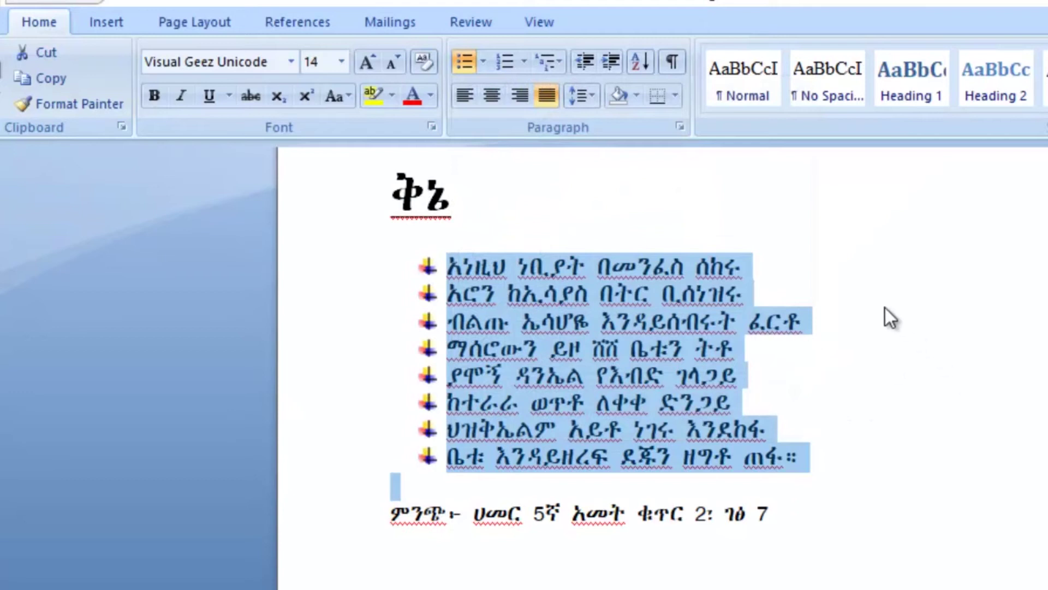
left_click(837, 541)
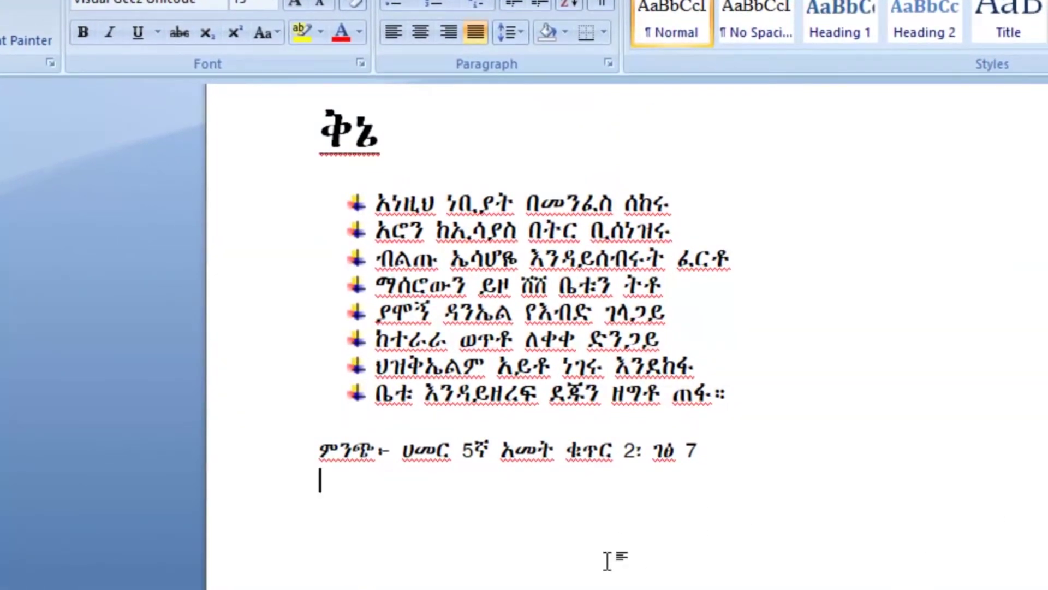
Below the source line, type a 1. 2. 3. numbered list of four names.
left_click(421, 42)
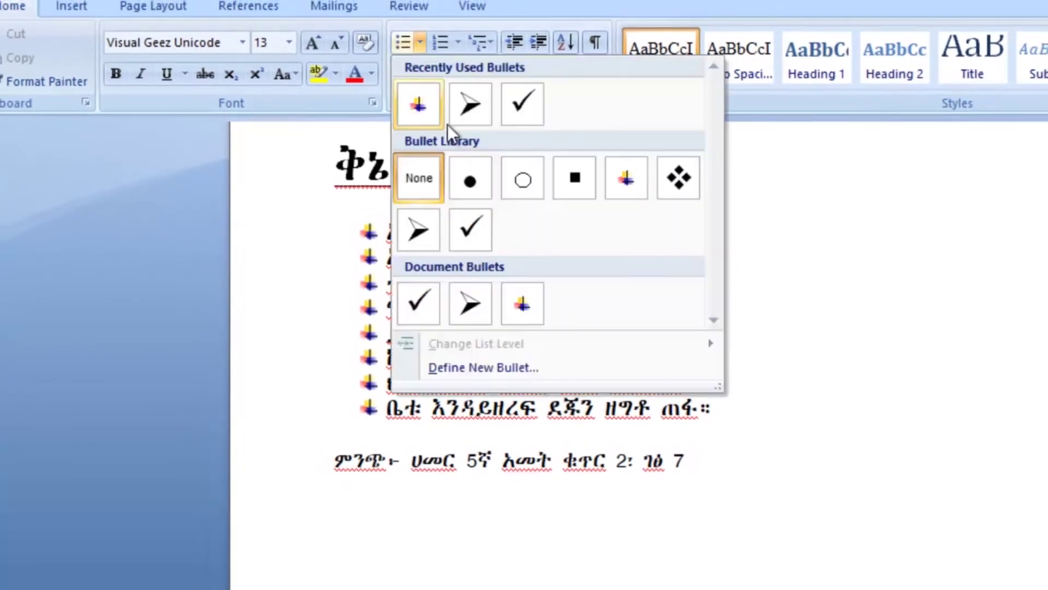
left_click(458, 42)
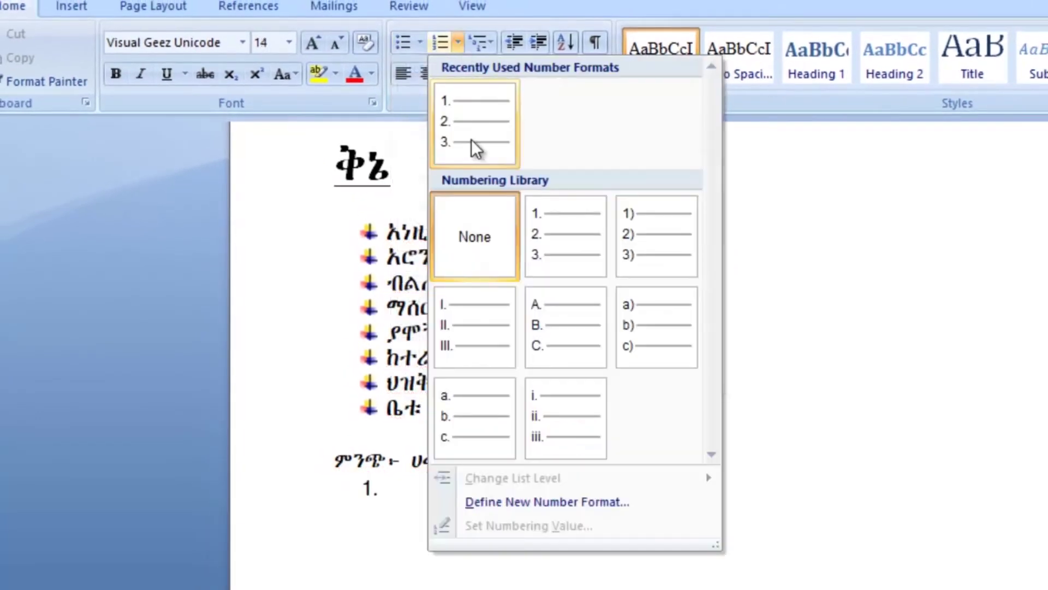
left_click(471, 139)
type("ጌታቸዉ")
key("Return")
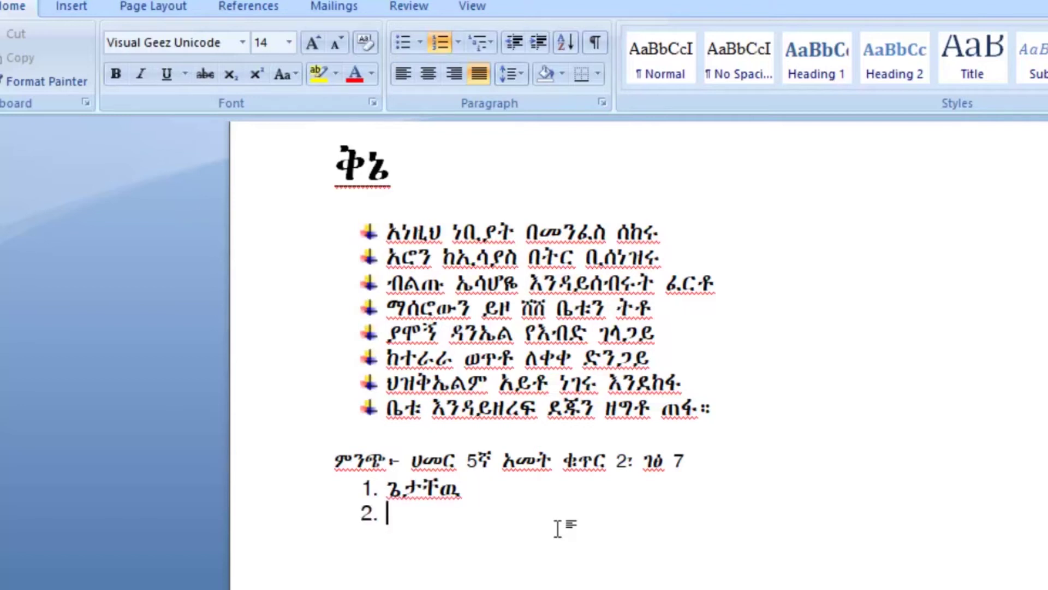
type("ሀ")
type("በ")
type("ታሙ")
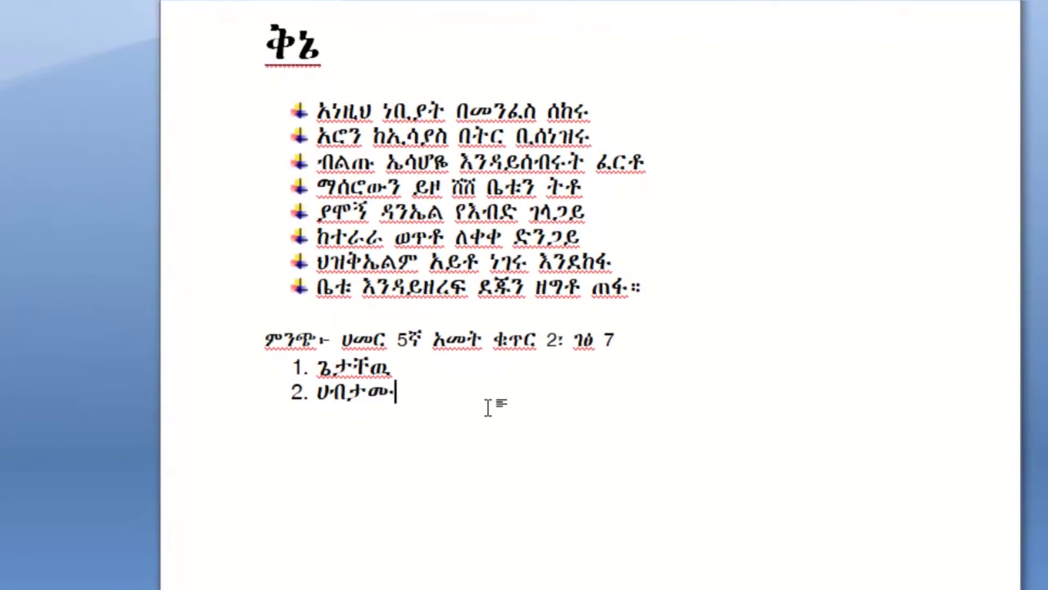
key("Return")
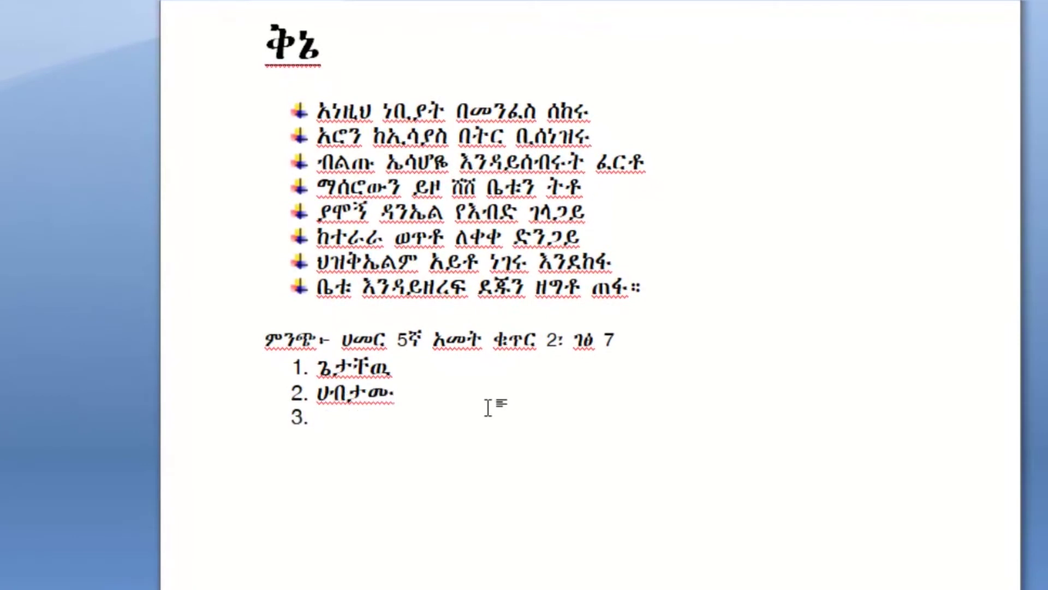
type("ኤ")
type("ደን")
key("Return")
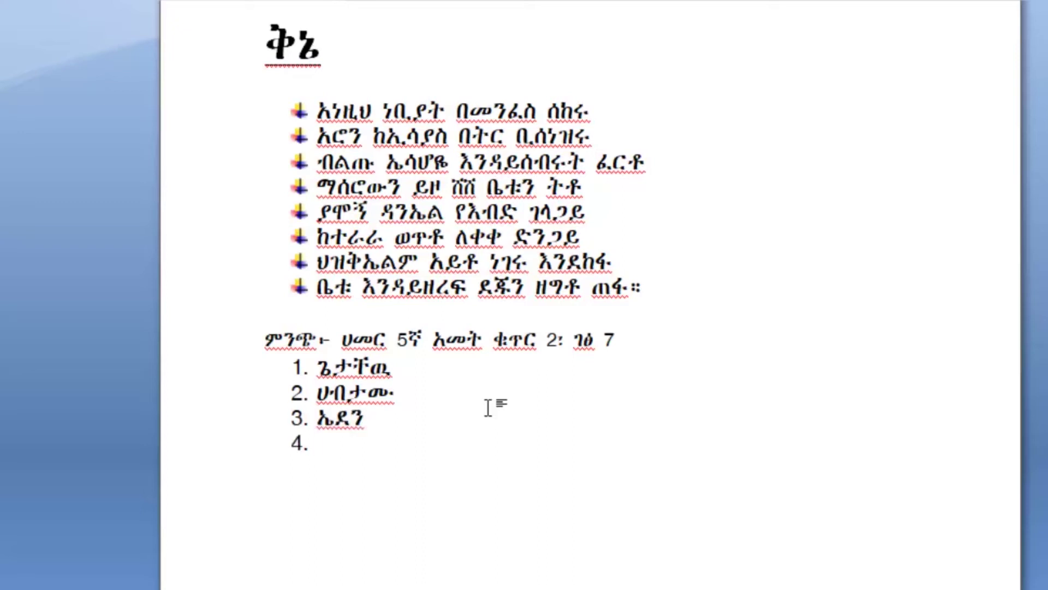
type("ቃ")
type("ል")
End the list and add an unnumbered closing line beneath it.
key("Return")
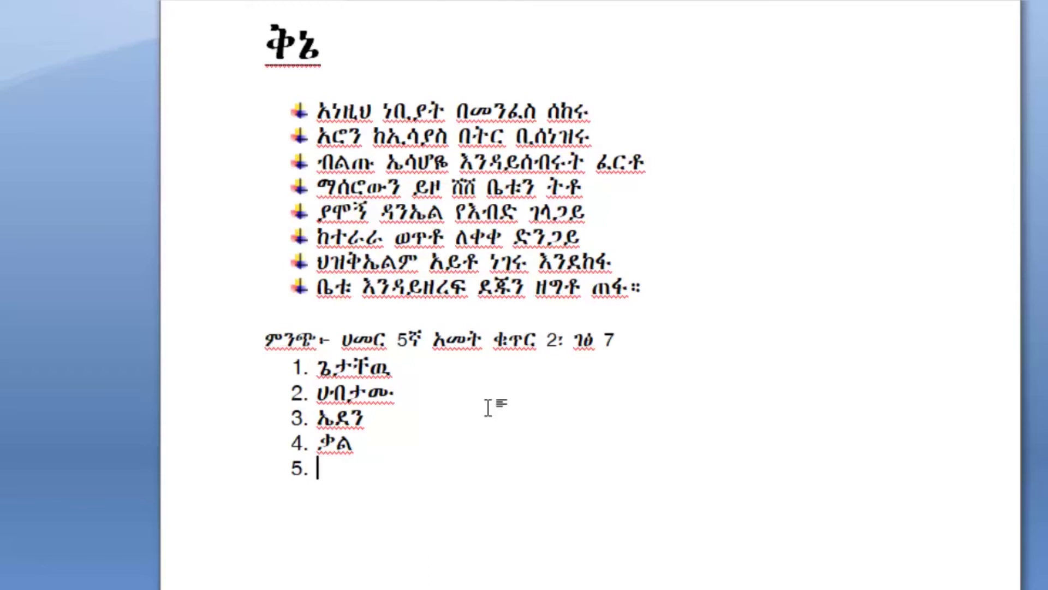
key("BackSpace")
key("BackSpace")
type("አእ")
type("ነዚ")
type("ህ ሰ")
type("ስመሞእ")
key("BackSpace")
type("ች")
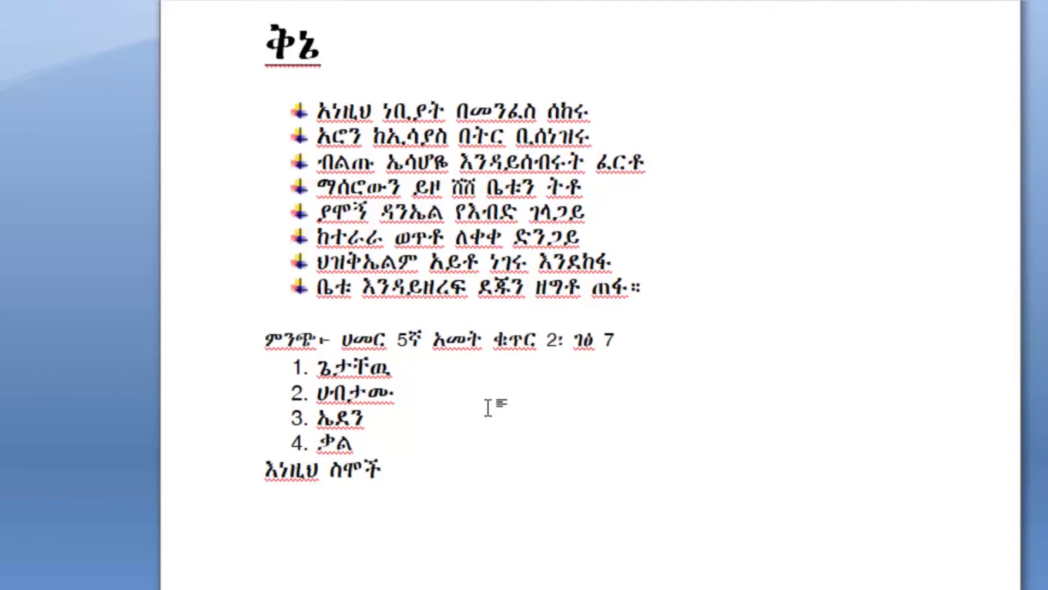
key("Return")
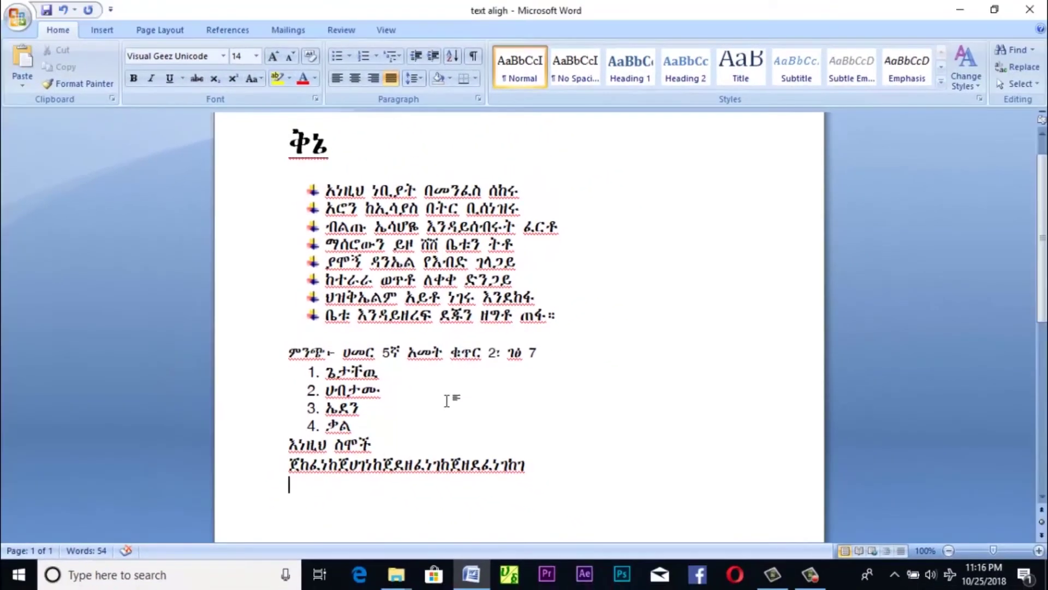
left_click_drag(576, 454, 288, 453)
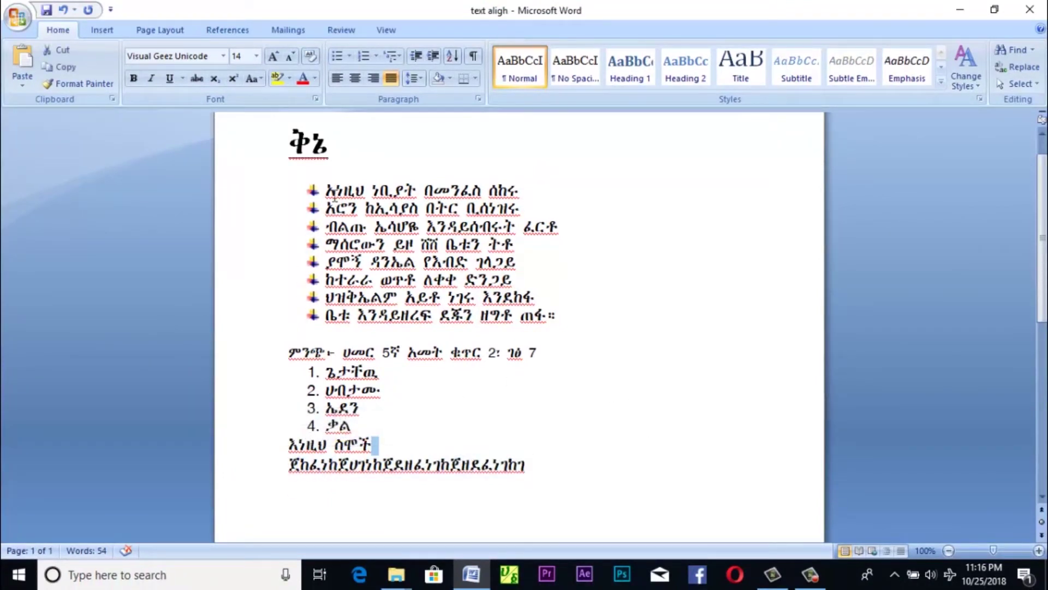
left_click_drag(327, 189, 568, 328)
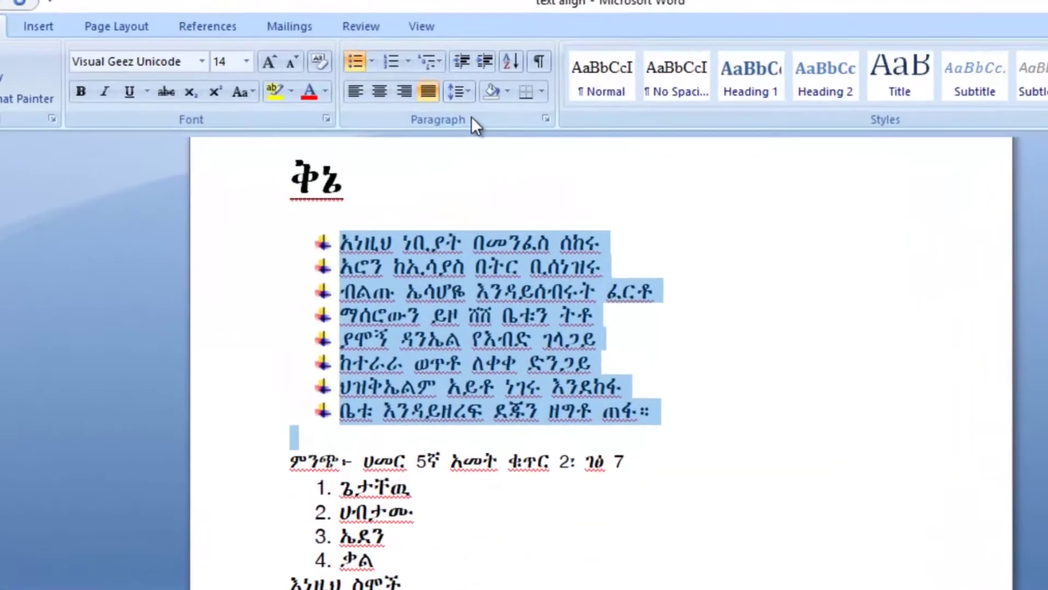
left_click(421, 79)
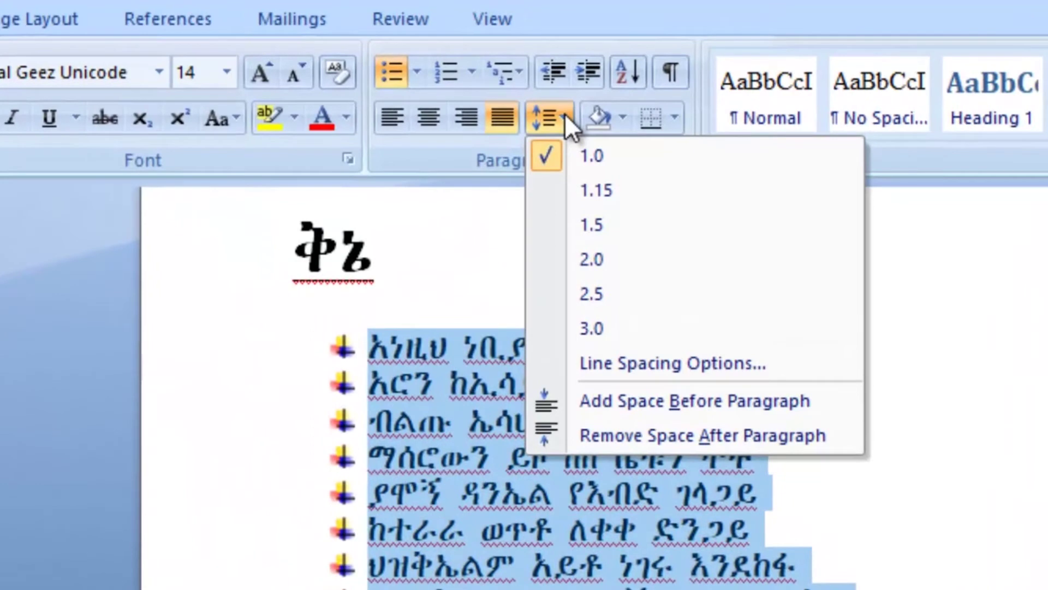
left_click(592, 193)
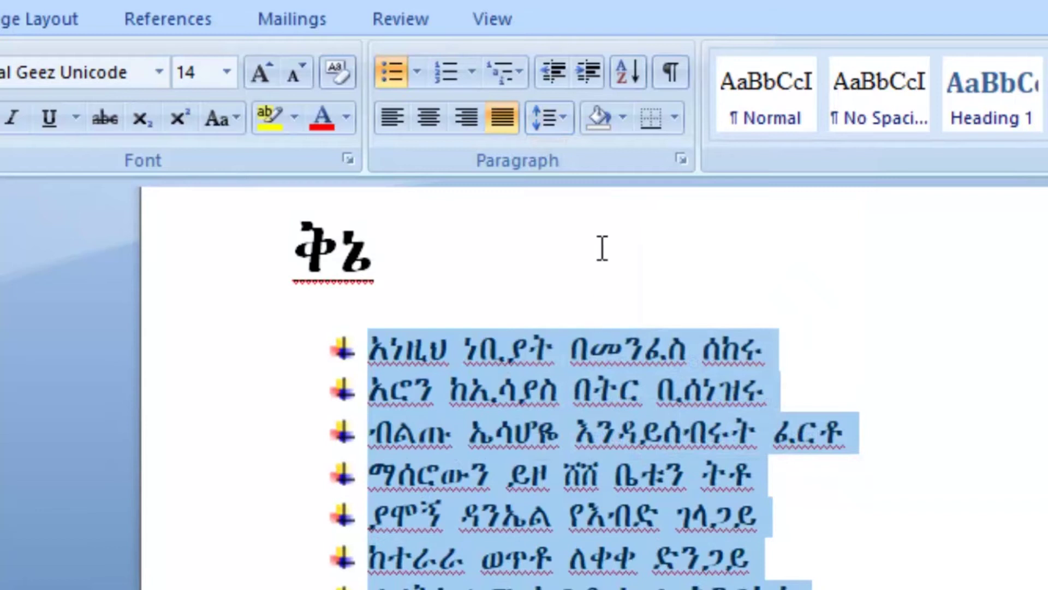
left_click(558, 116)
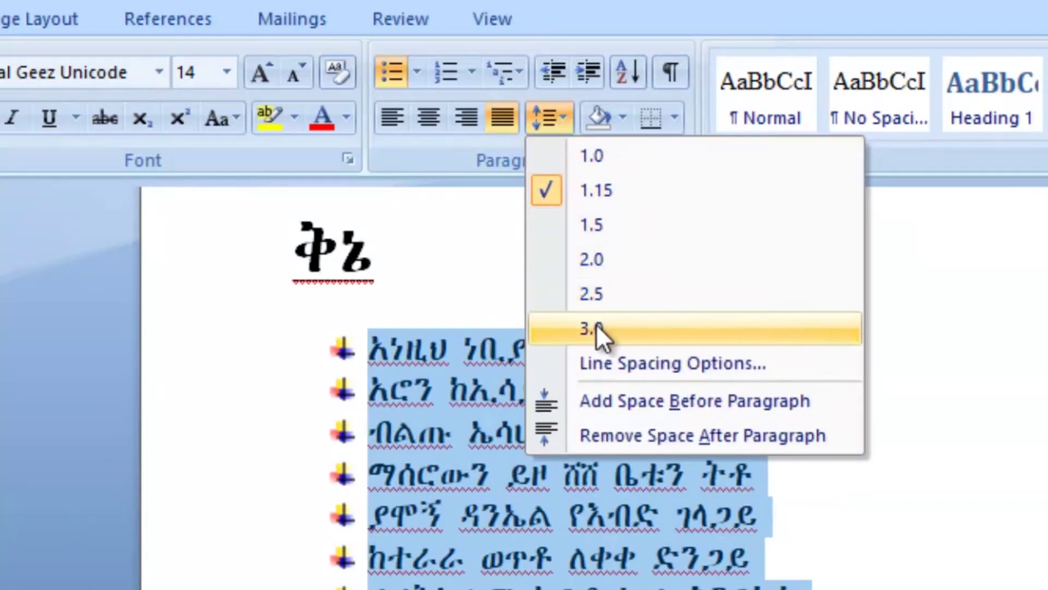
left_click(595, 329)
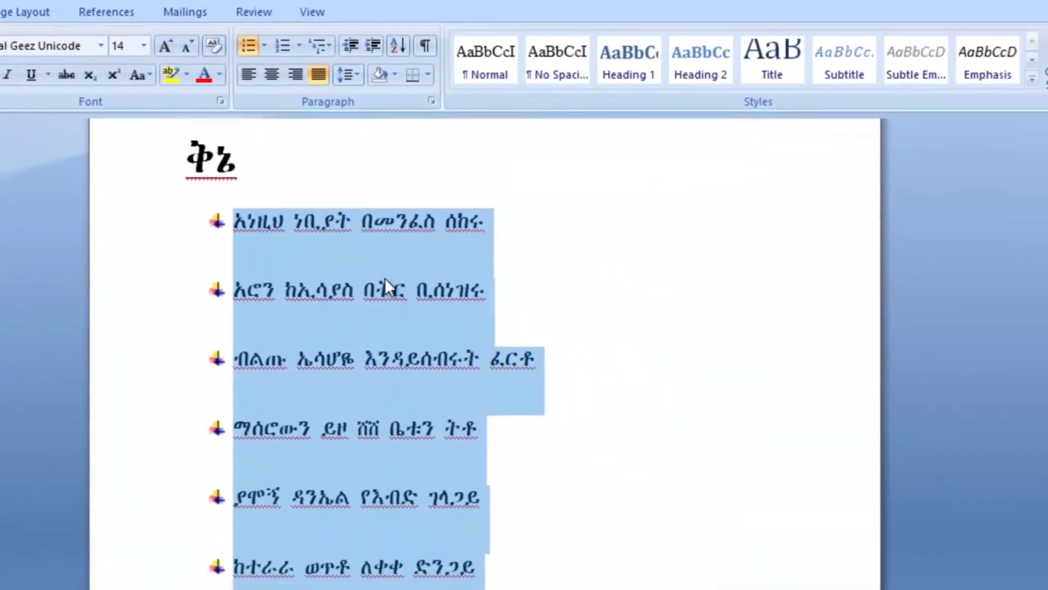
scroll(385, 376, "down", 3)
scroll(386, 375, "up", 3)
scroll(385, 376, "up", 1)
scroll(385, 375, "down", 3)
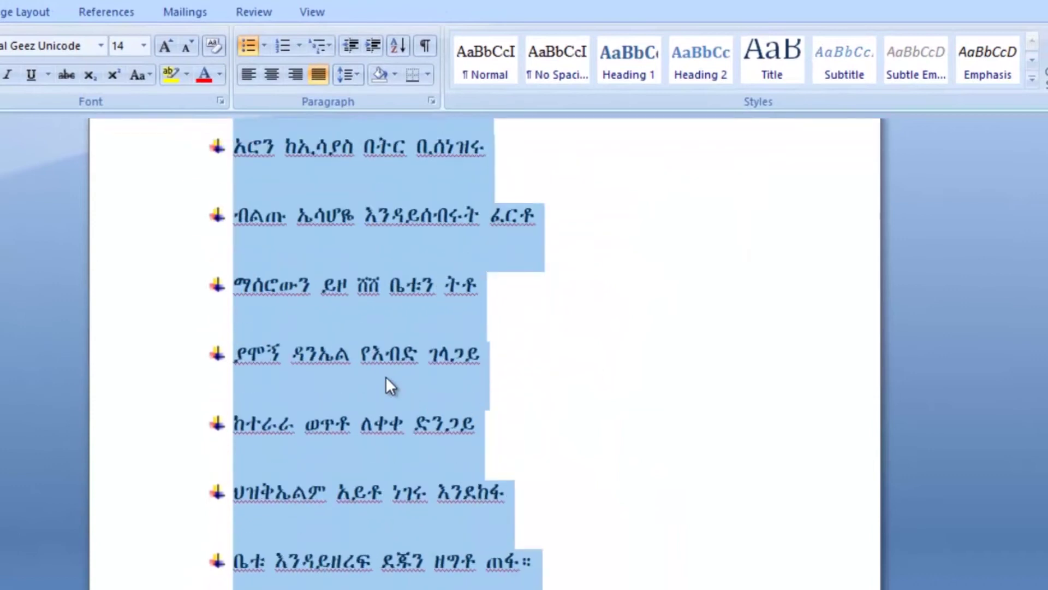
scroll(385, 376, "down", 4)
scroll(385, 375, "up", 4)
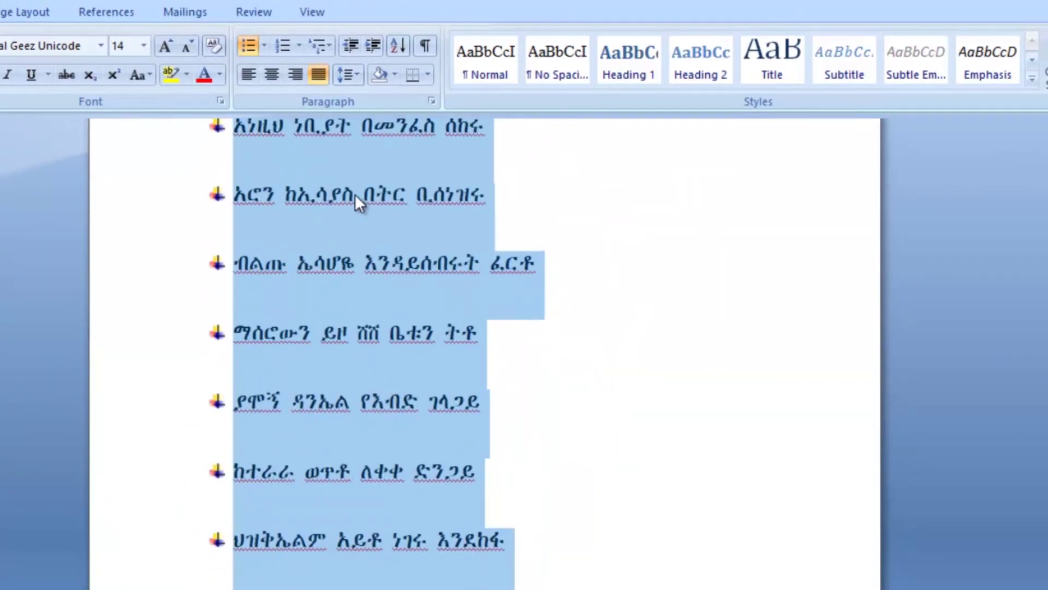
left_click(351, 74)
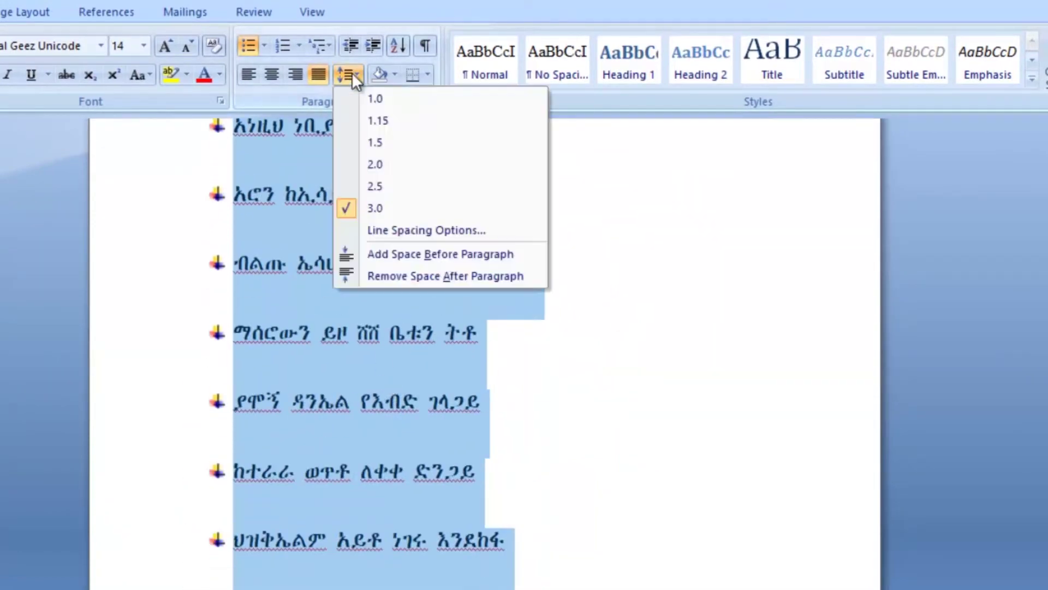
left_click(391, 100)
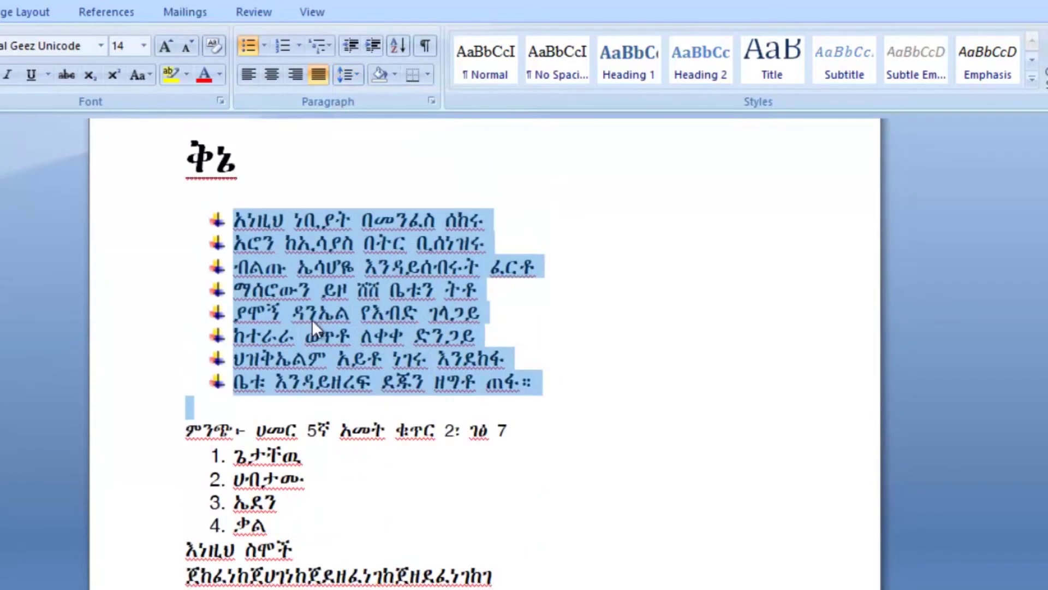
left_click(313, 320)
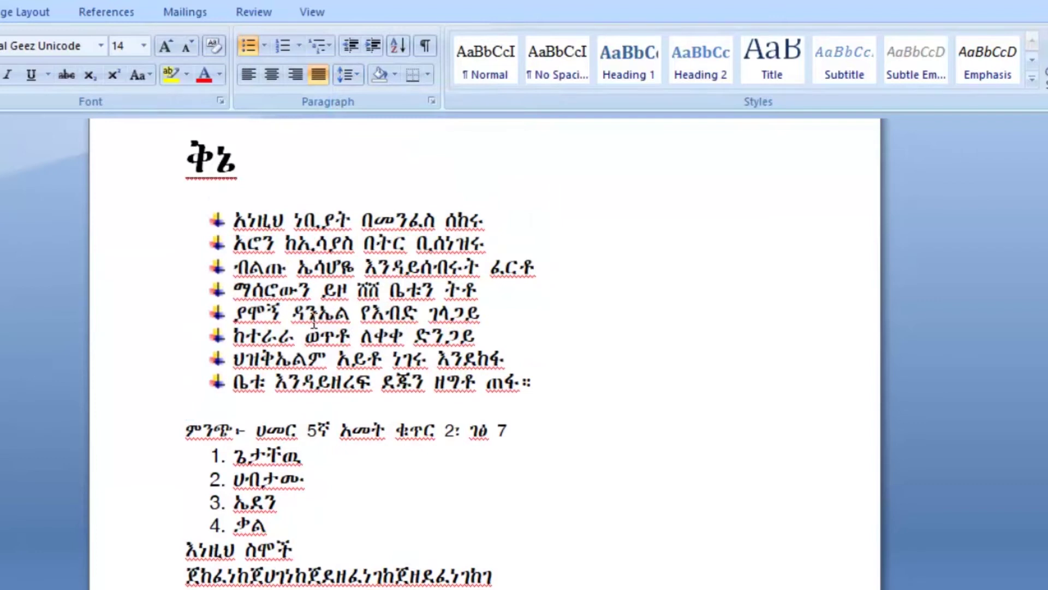
Select the whole document and apply 3.0 line spacing.
key("ctrl+a")
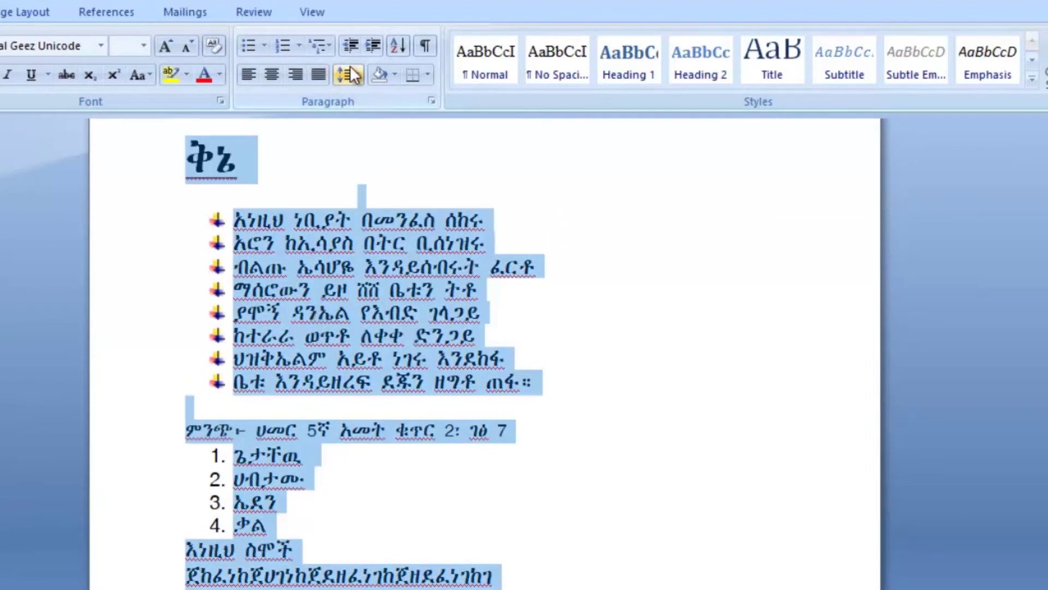
left_click(348, 73)
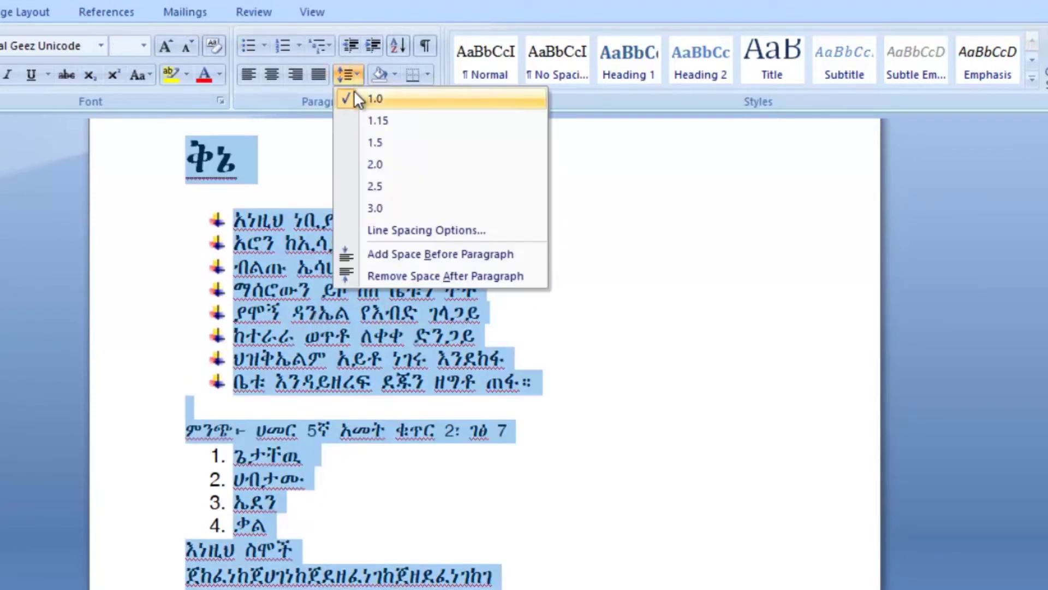
left_click(378, 210)
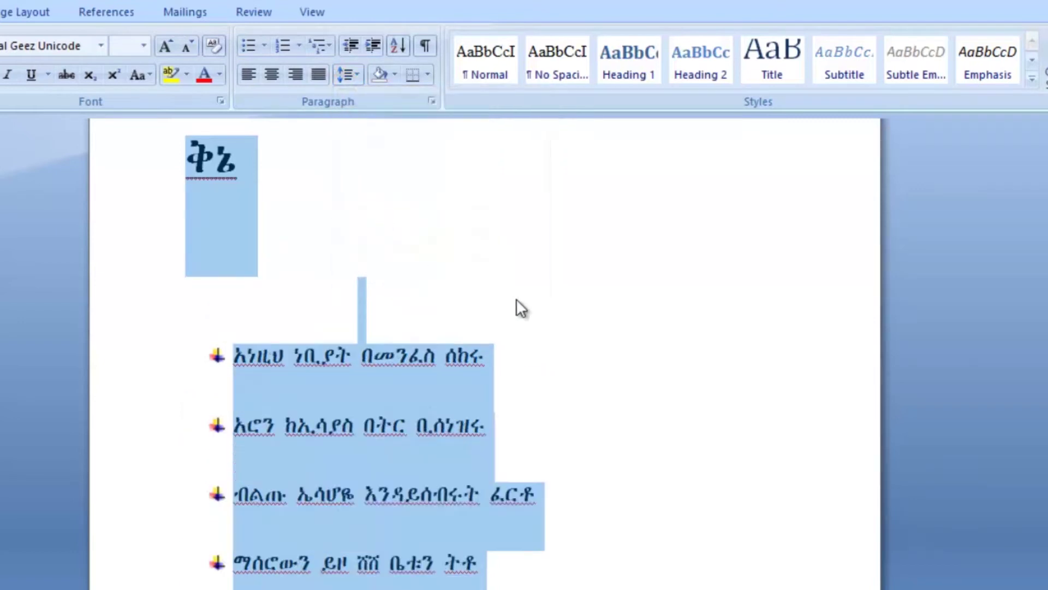
scroll(516, 298, "down", 5)
scroll(516, 298, "down", 3)
scroll(542, 252, "up", 5)
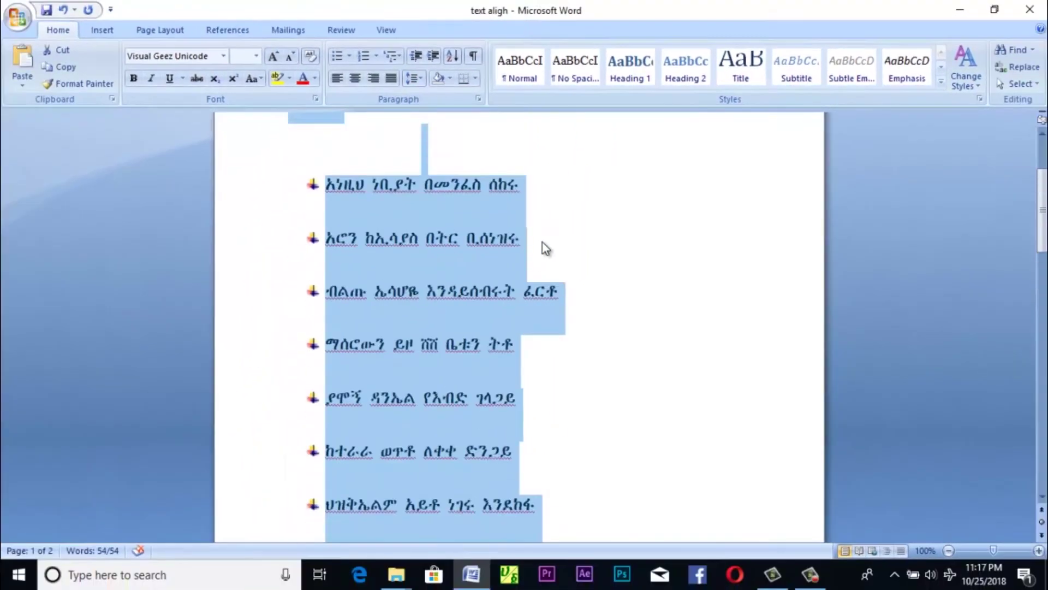
Try 2.5 and 1.5 line spacing, then settle on single 1.0 spacing.
left_click(423, 80)
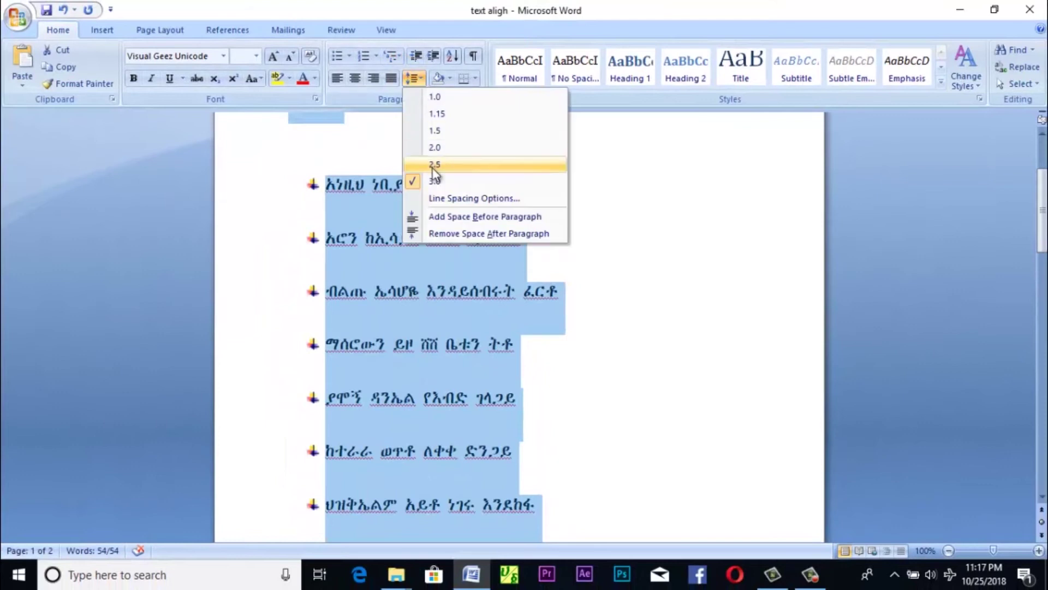
left_click(433, 167)
left_click(421, 79)
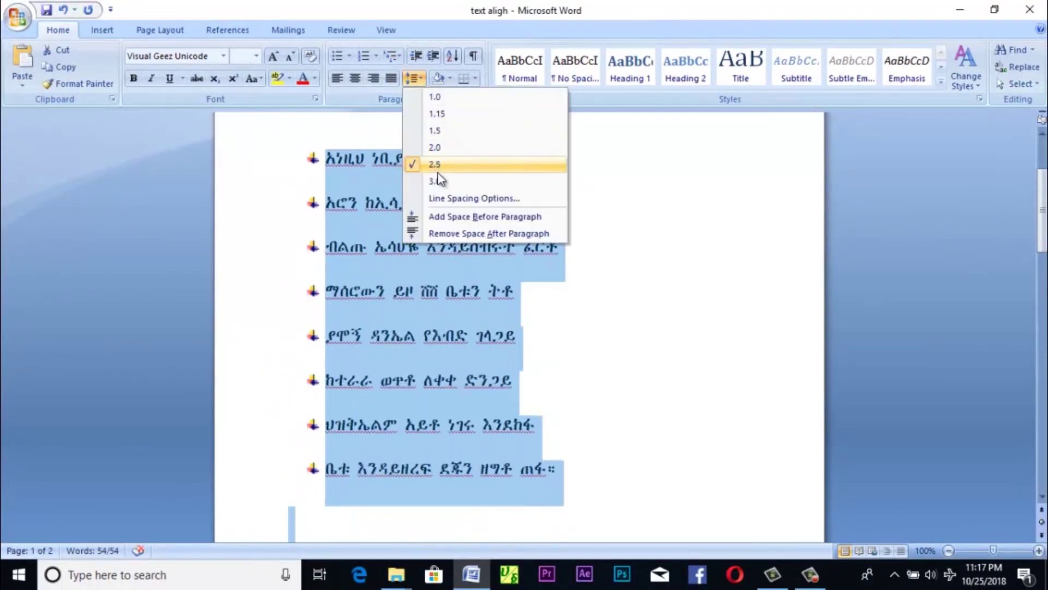
left_click(437, 131)
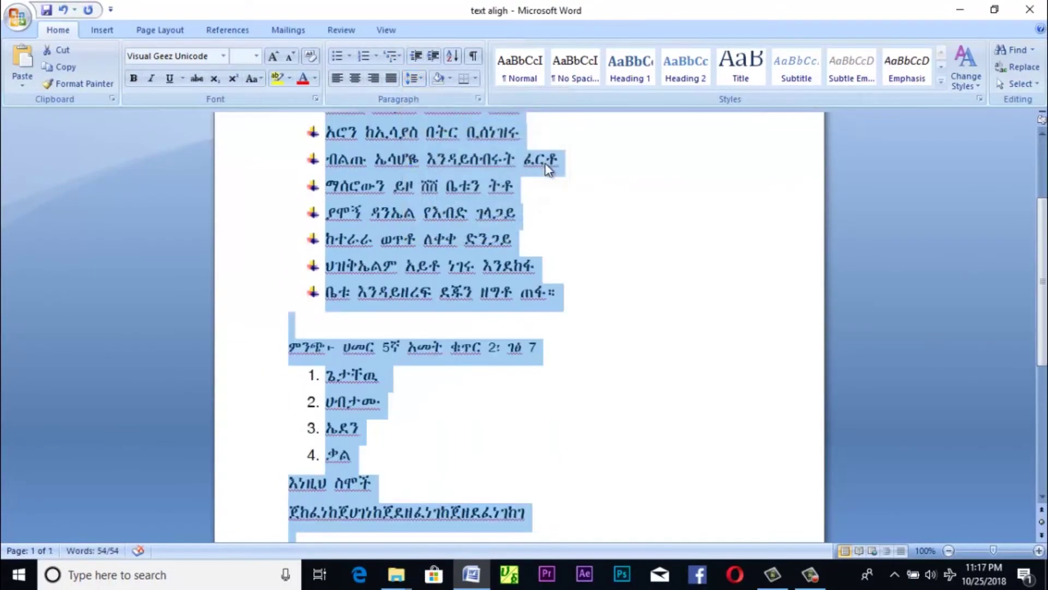
scroll(511, 208, "up", 5)
left_click(413, 78)
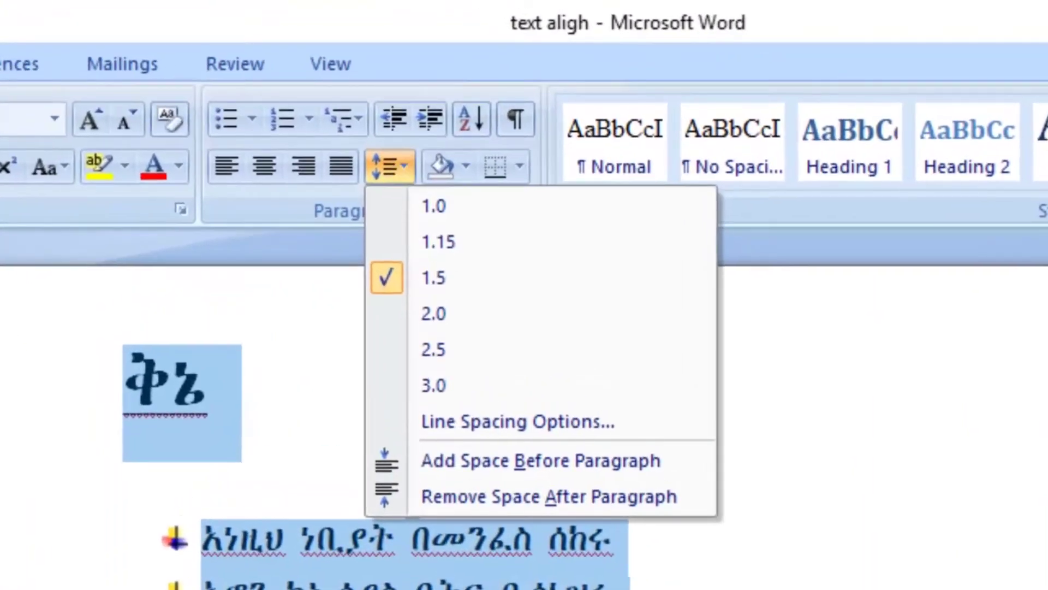
left_click(444, 219)
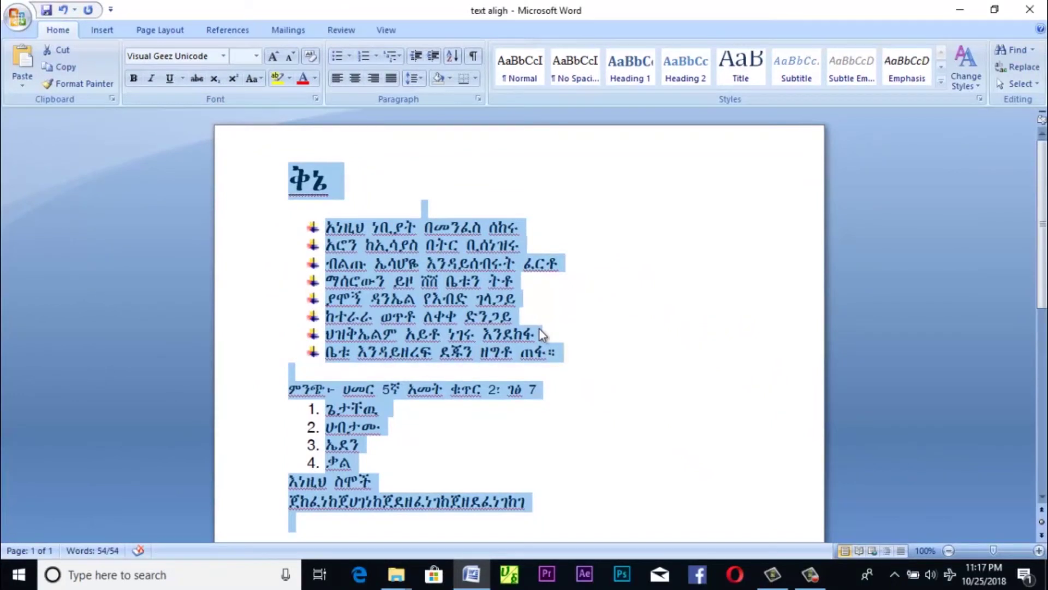
left_click(415, 80)
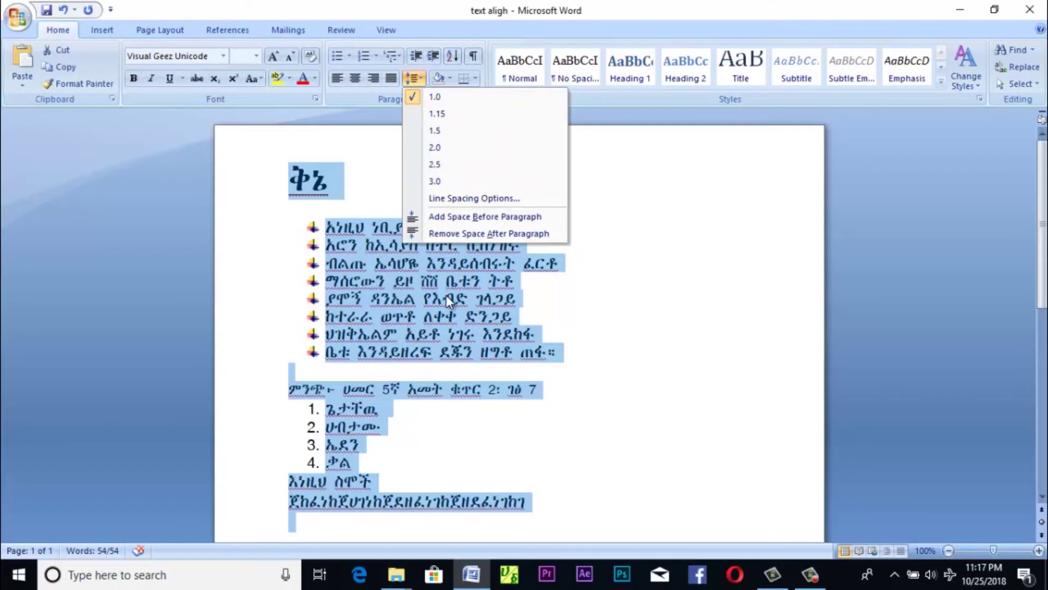
left_click(654, 299)
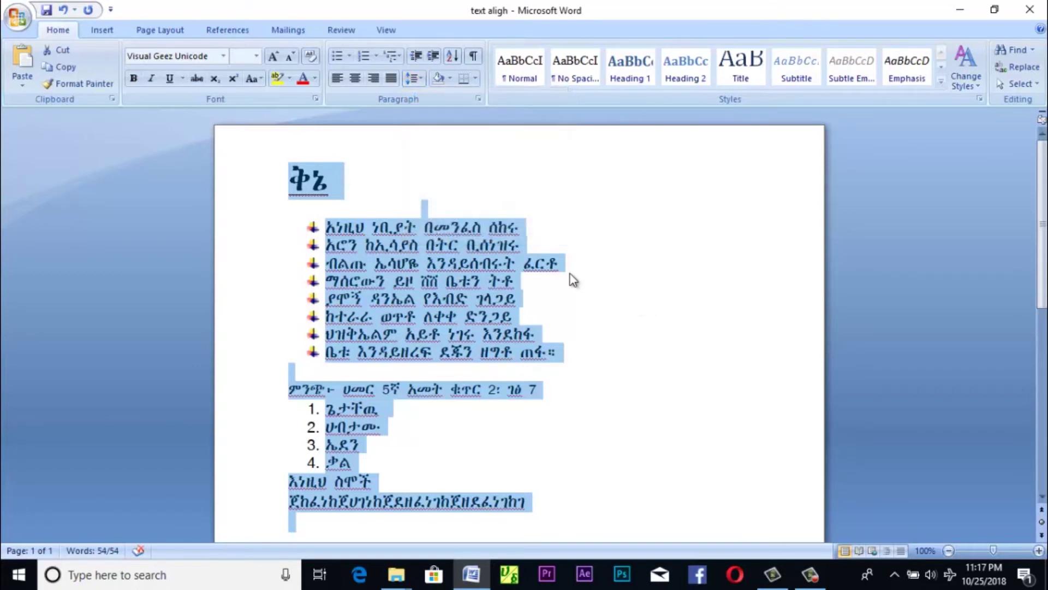
Give the empty last line 3.0 line spacing.
scroll(476, 287, "down", 10)
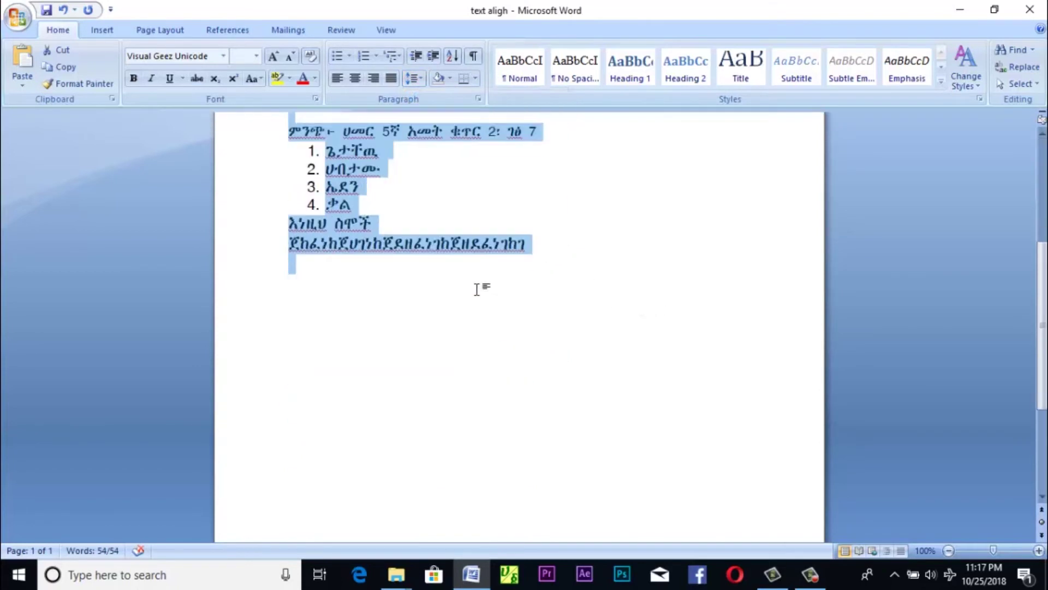
left_click(568, 266)
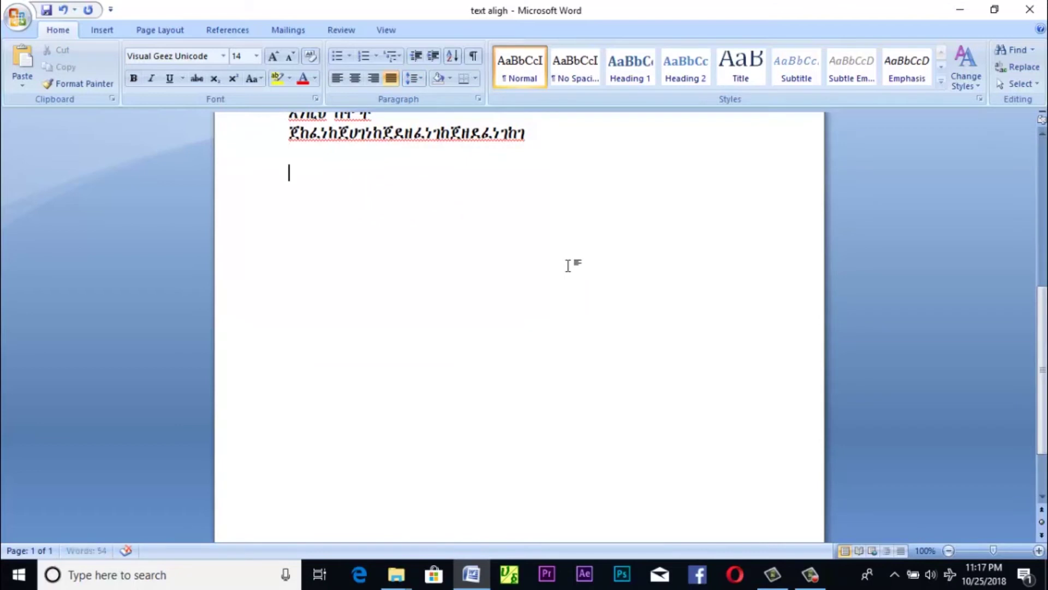
left_click(414, 78)
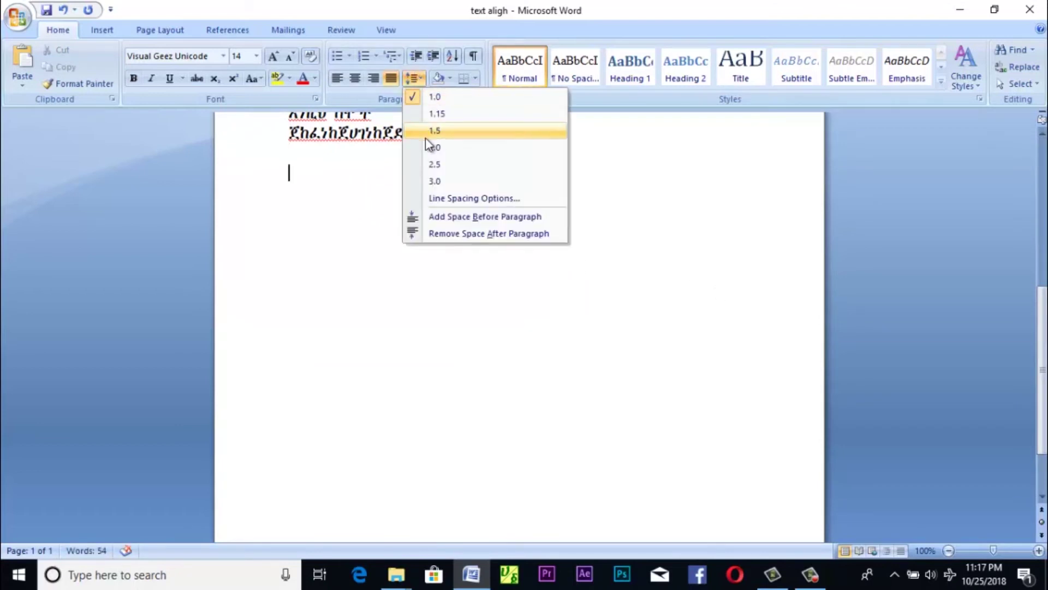
left_click(290, 185)
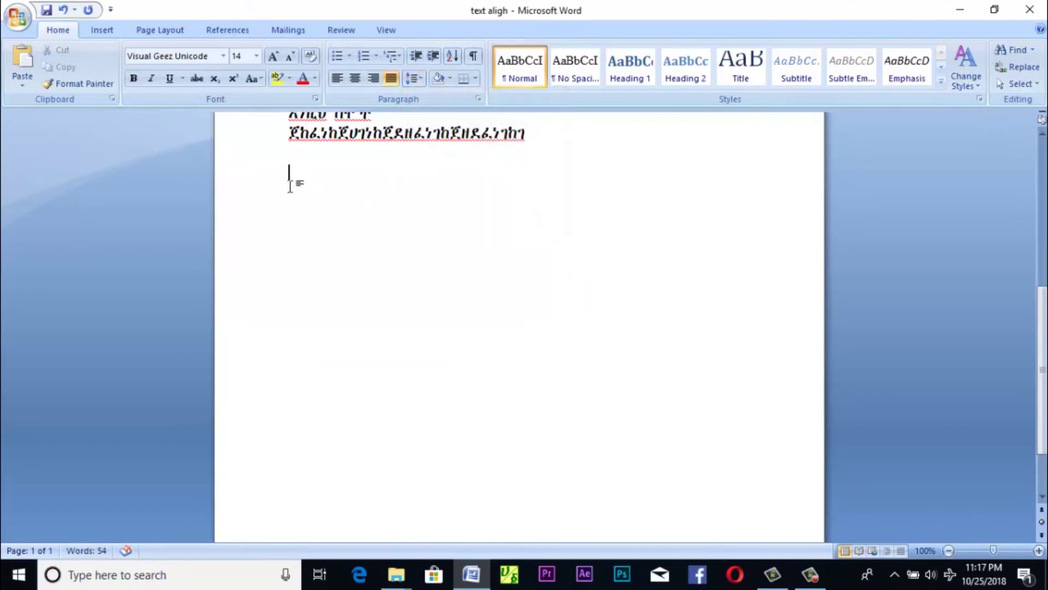
left_click(416, 78)
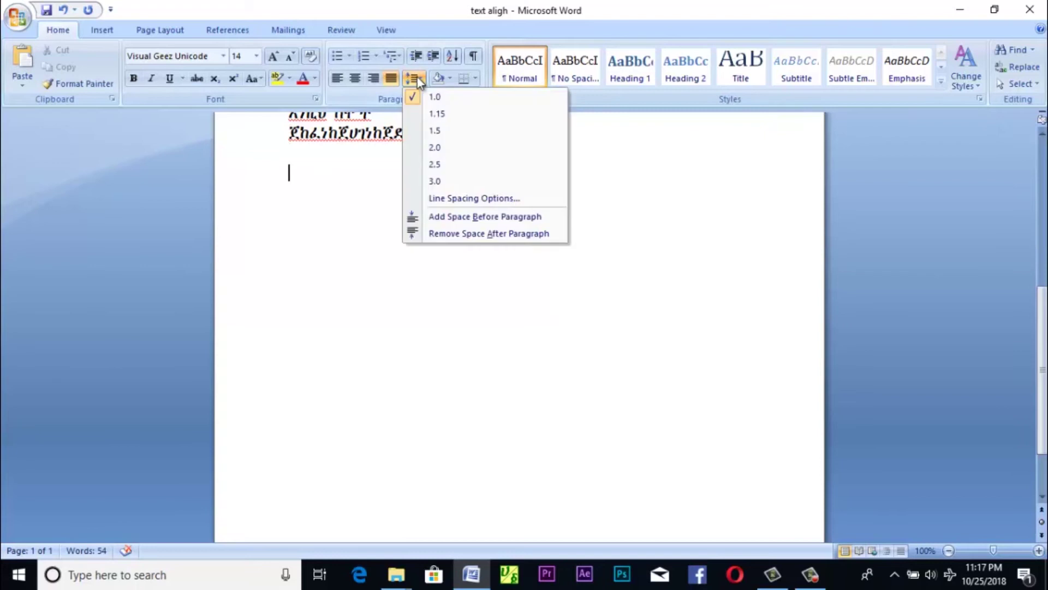
left_click(453, 182)
Type two short names on separate lines there.
type("ጊ")
type("ች")
key("Return")
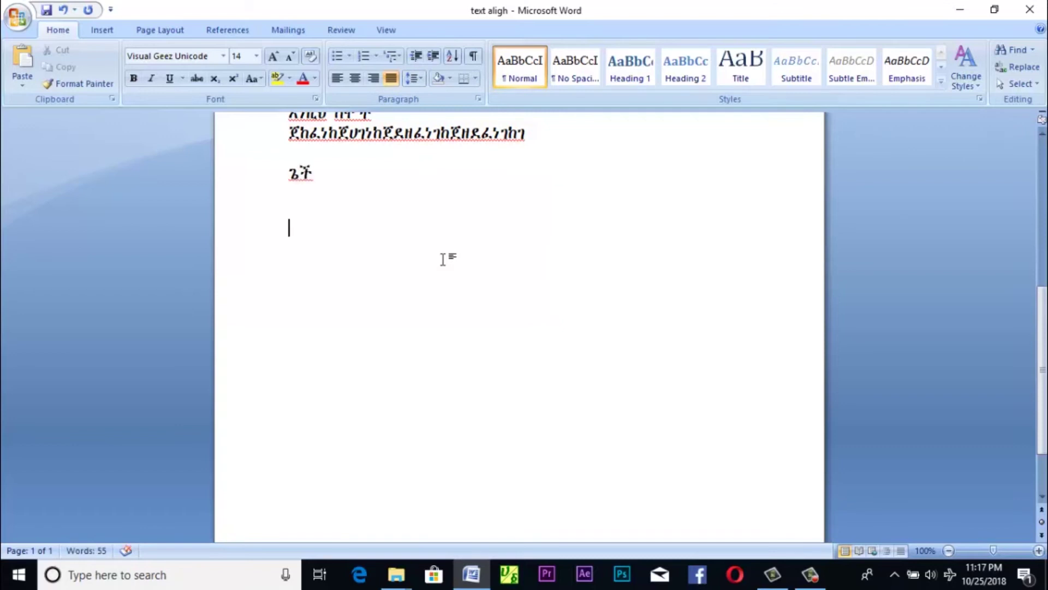
type("ኤ")
type("ደን")
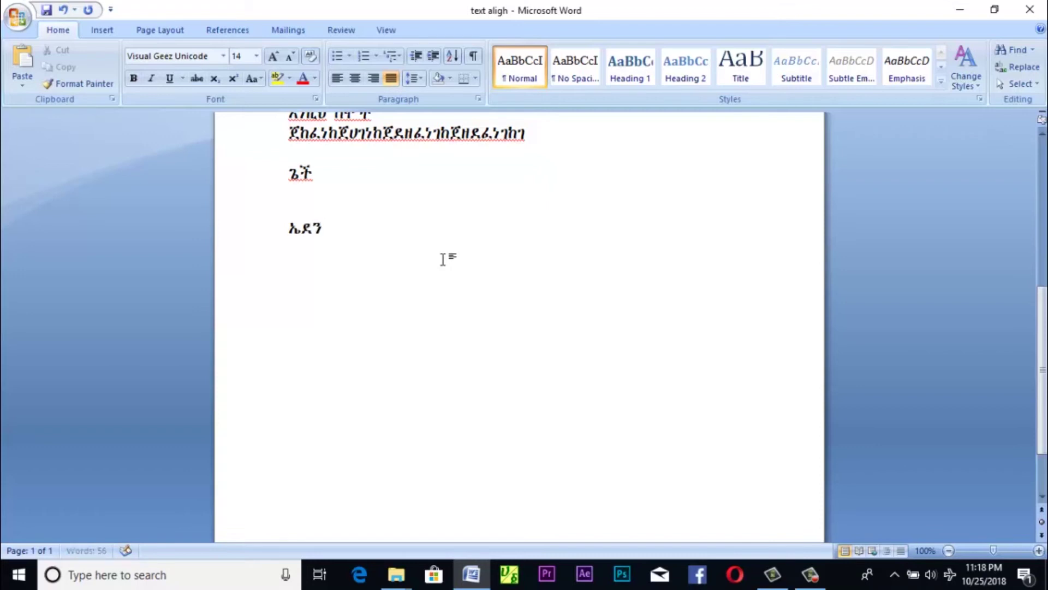
scroll(517, 296, "up", 1)
scroll(517, 295, "up", 3)
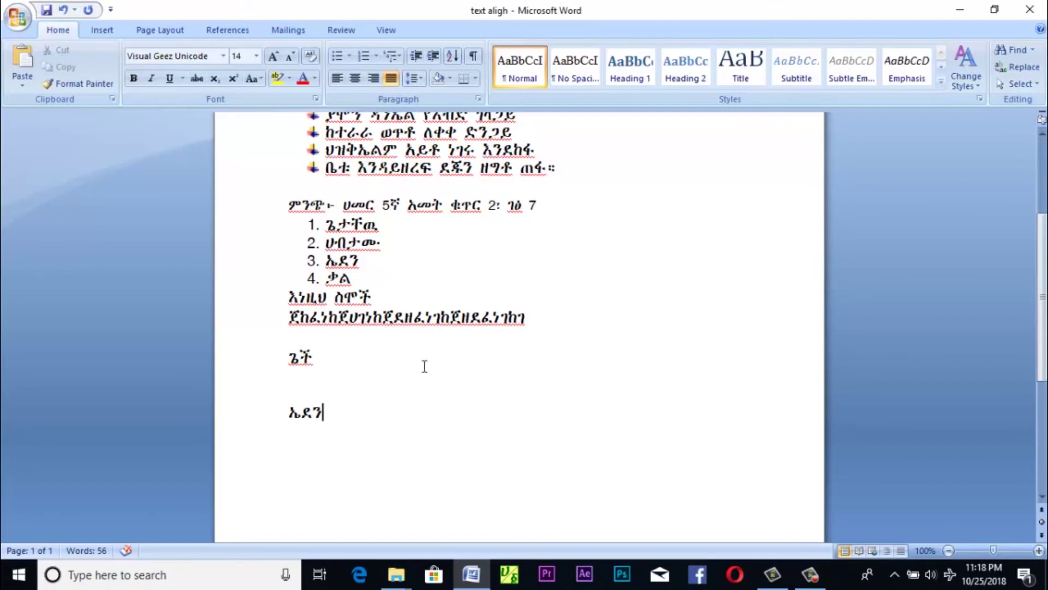
scroll(458, 366, "up", 3)
Select the text from the title down and apply 3.0 line spacing.
mouse_move(289, 141)
left_mouse_down()
mouse_move(490, 517)
mouse_move(522, 475)
left_mouse_up()
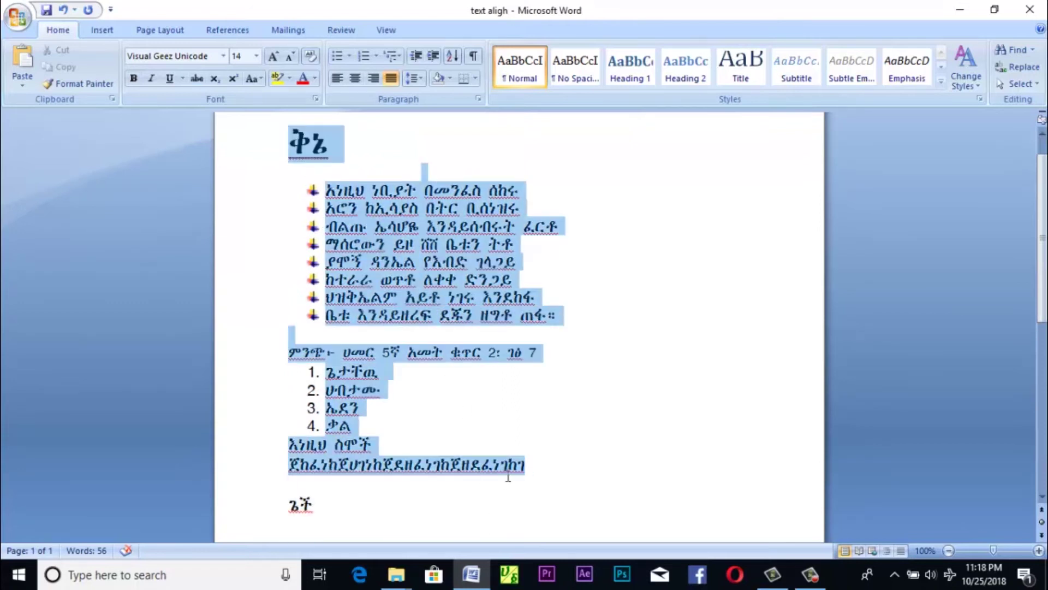
left_click(415, 80)
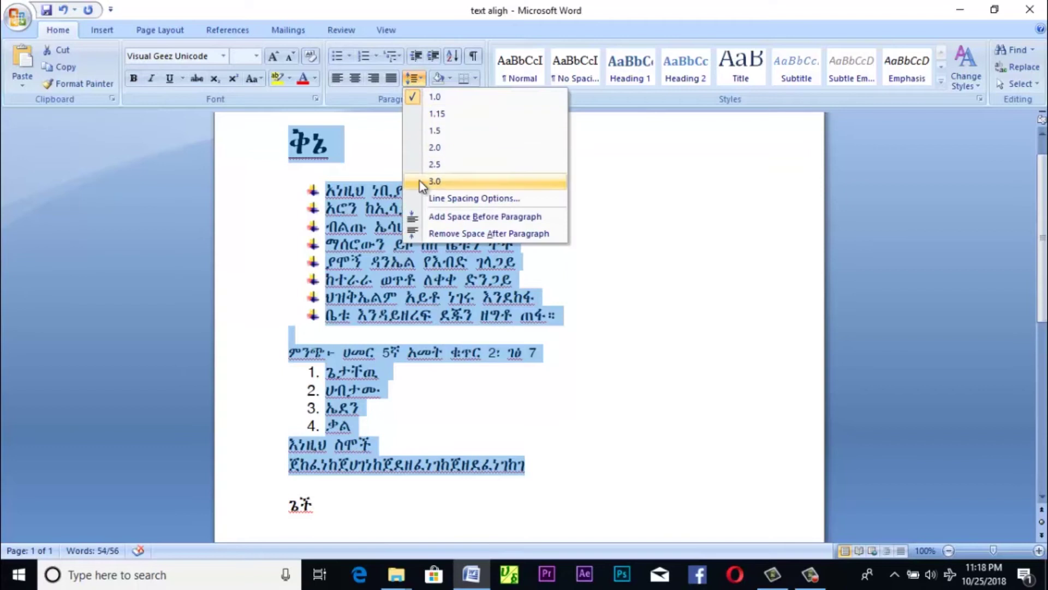
left_click(436, 181)
scroll(470, 270, "down", 5)
scroll(470, 270, "down", 3)
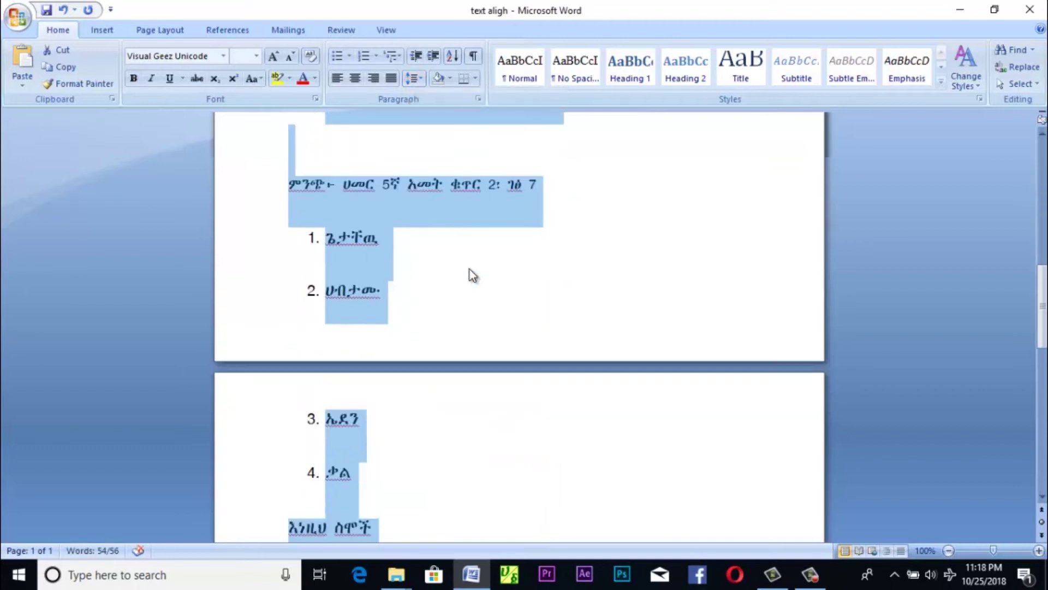
scroll(480, 256, "up", 6)
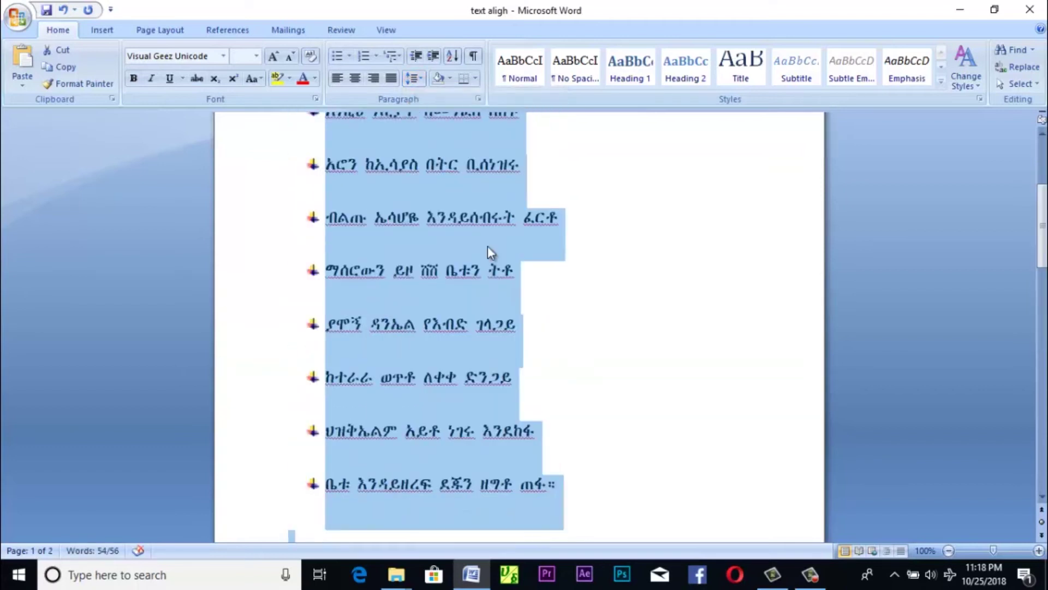
Change line spacing to 1.15, apply Blue, Accent 1, Darker 25% shading, then undo it.
left_click(446, 79)
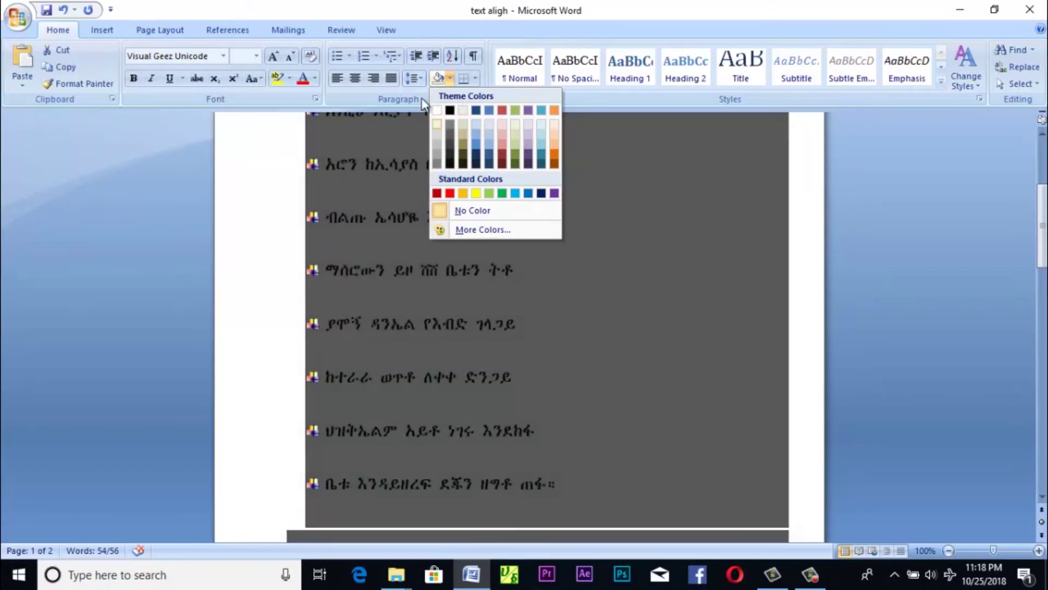
left_click(414, 78)
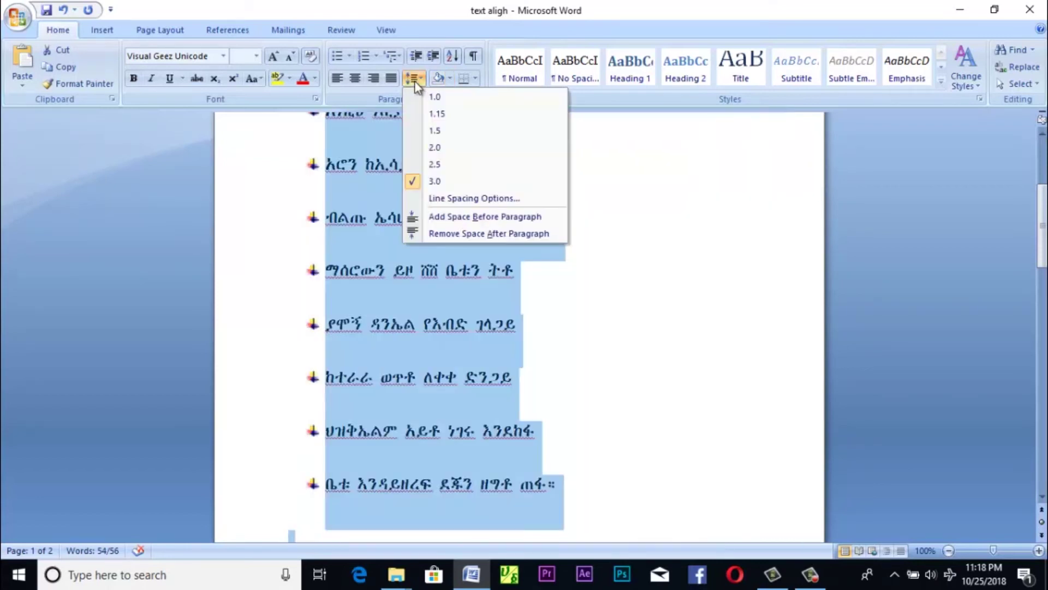
left_click(434, 113)
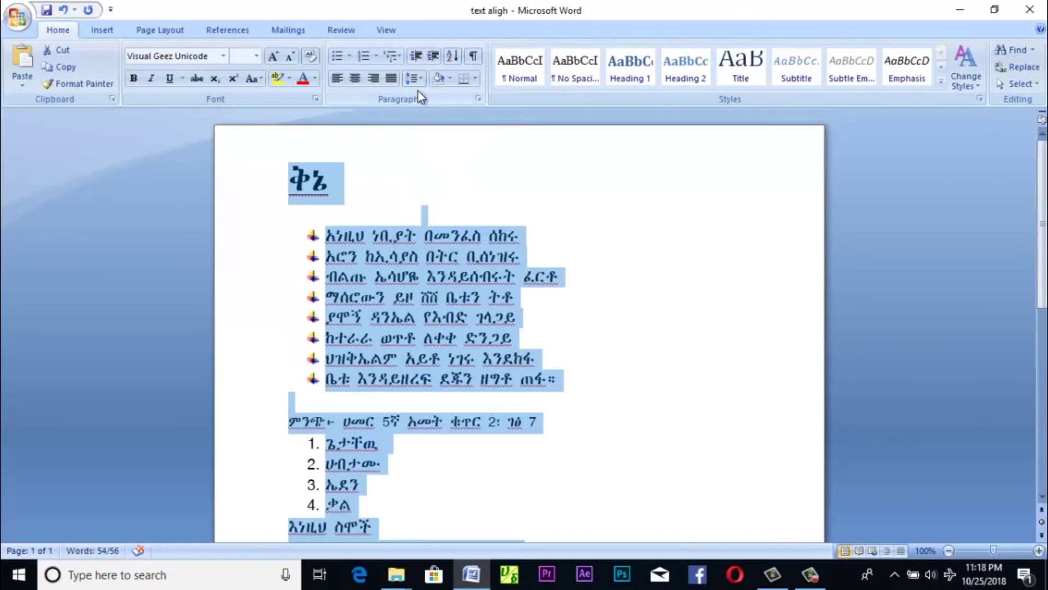
left_click(449, 79)
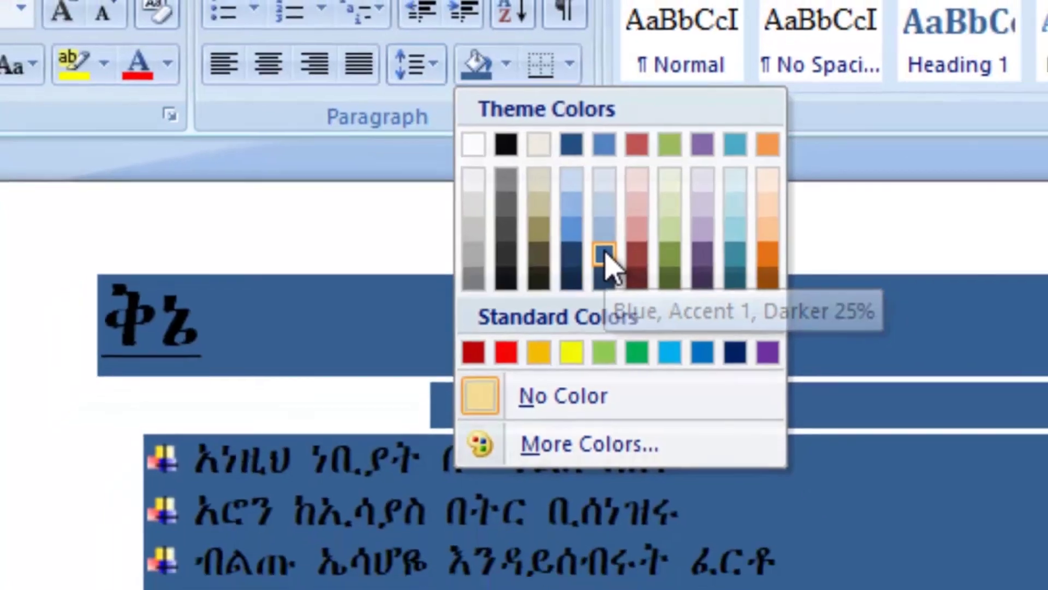
left_click(633, 279)
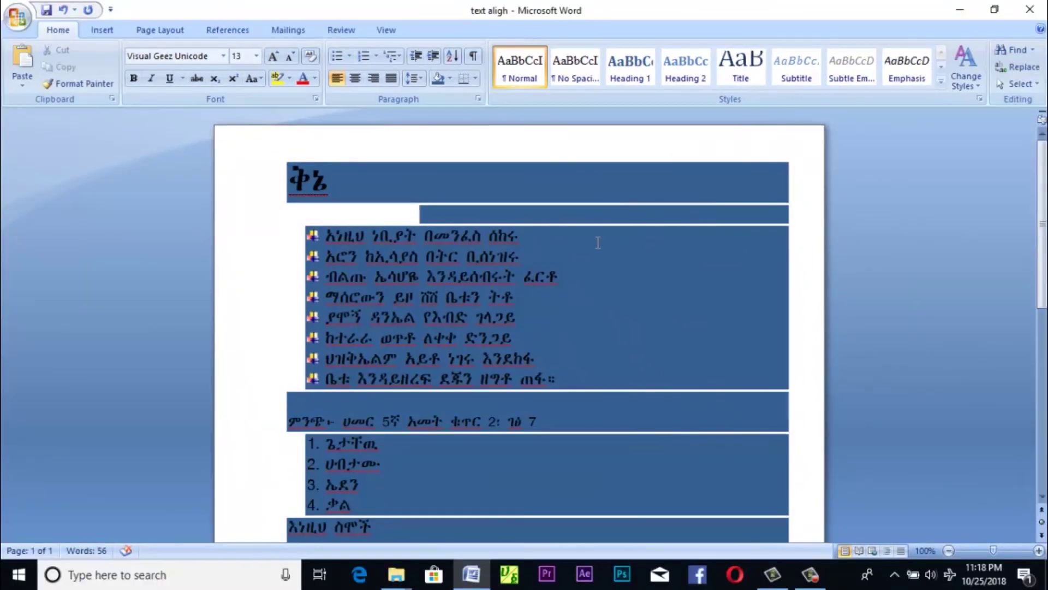
scroll(597, 242, "down", 5)
scroll(595, 239, "up", 3)
scroll(592, 236, "up", 2)
key("ctrl+z")
Select the first poem line, try green shading on it, and undo it.
left_click(374, 213)
left_click_drag(525, 241, 372, 240)
left_click_drag(523, 237, 324, 237)
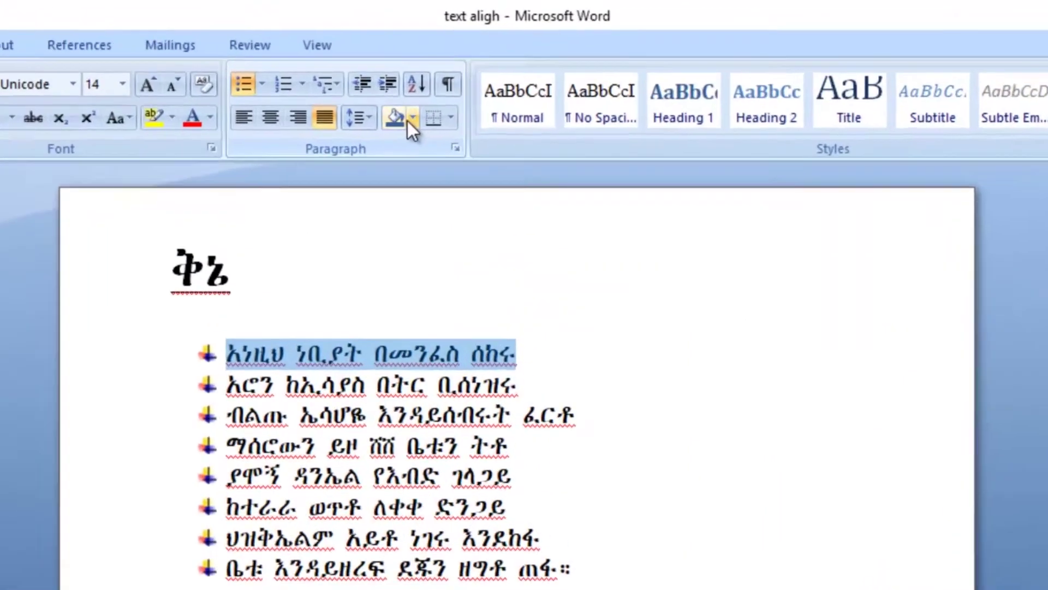
left_click(449, 78)
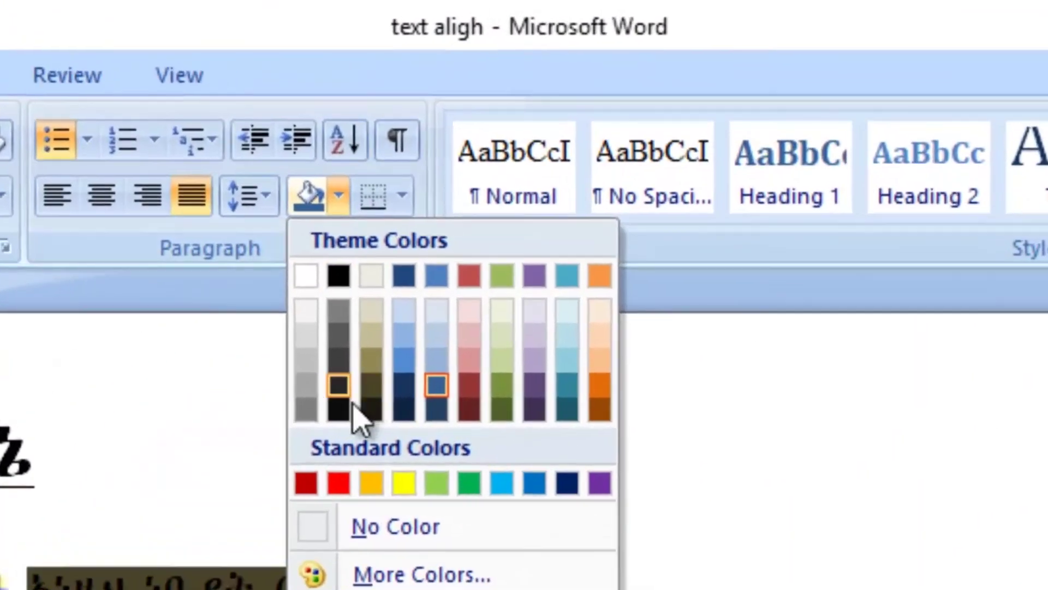
left_click(470, 483)
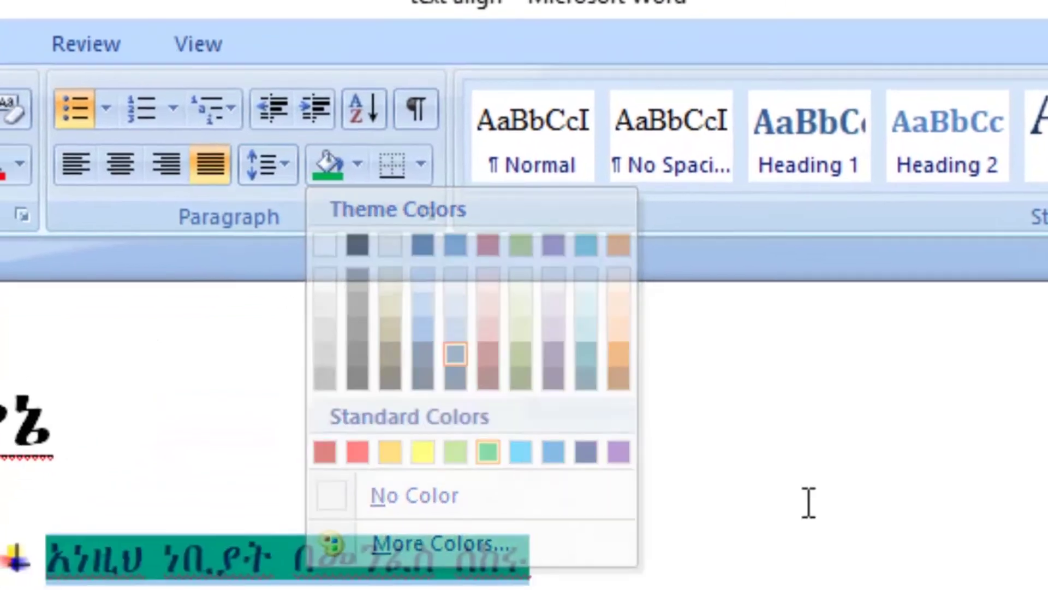
left_click(1025, 325)
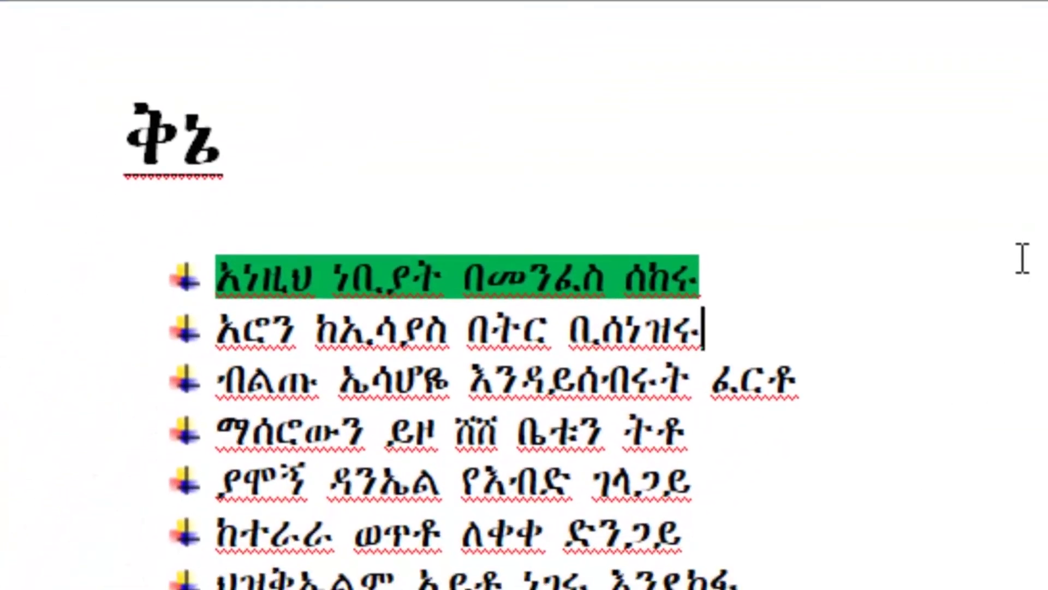
key("ctrl+z")
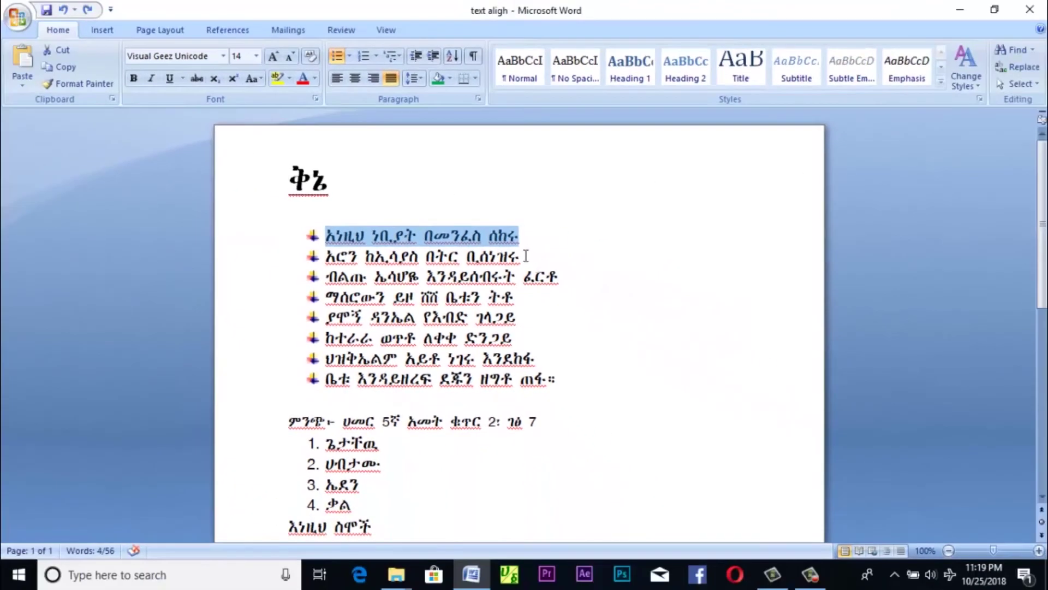
Try red font colour and red shading on the first line, ending with No Color.
left_click_drag(521, 240, 326, 237)
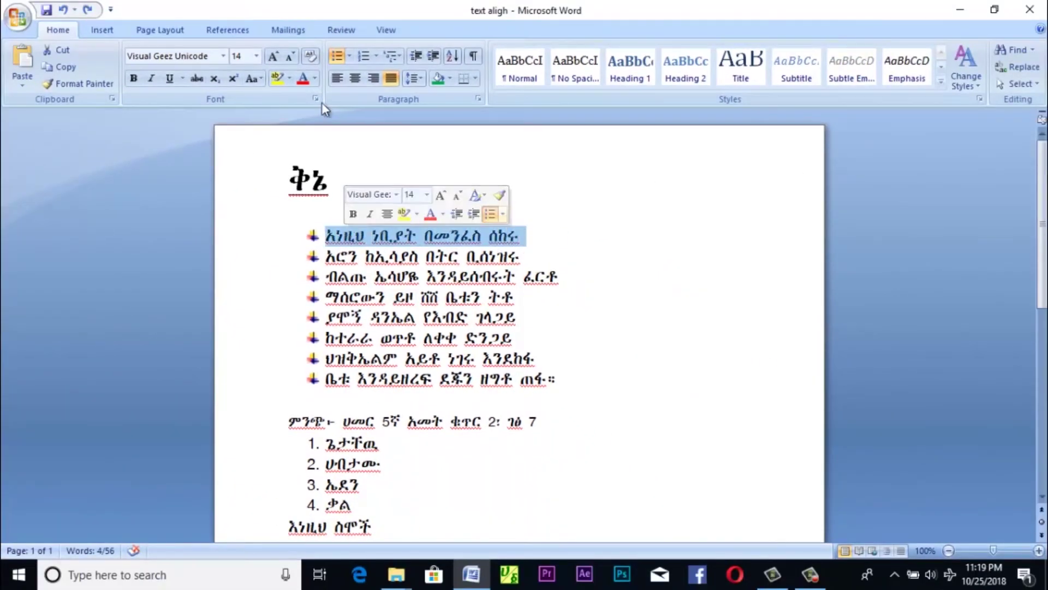
left_click(305, 83)
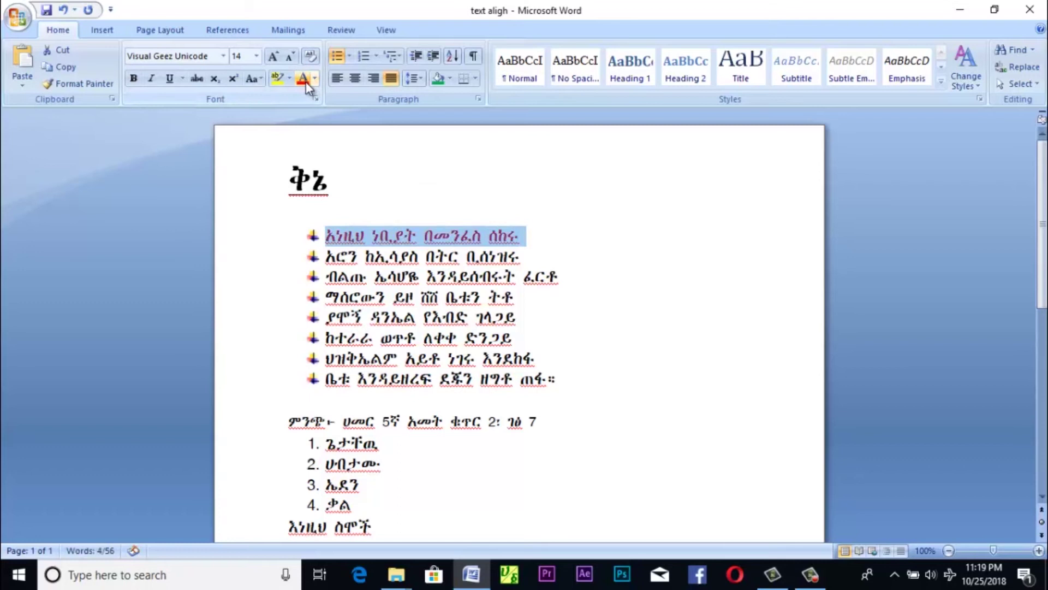
left_click(593, 264)
key("ctrl+z")
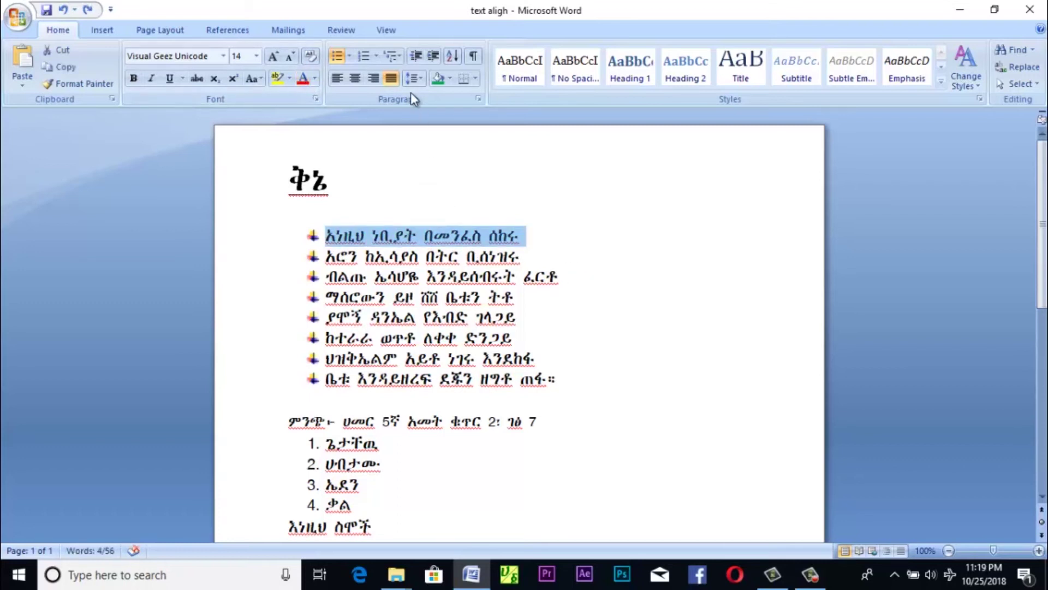
left_click(450, 78)
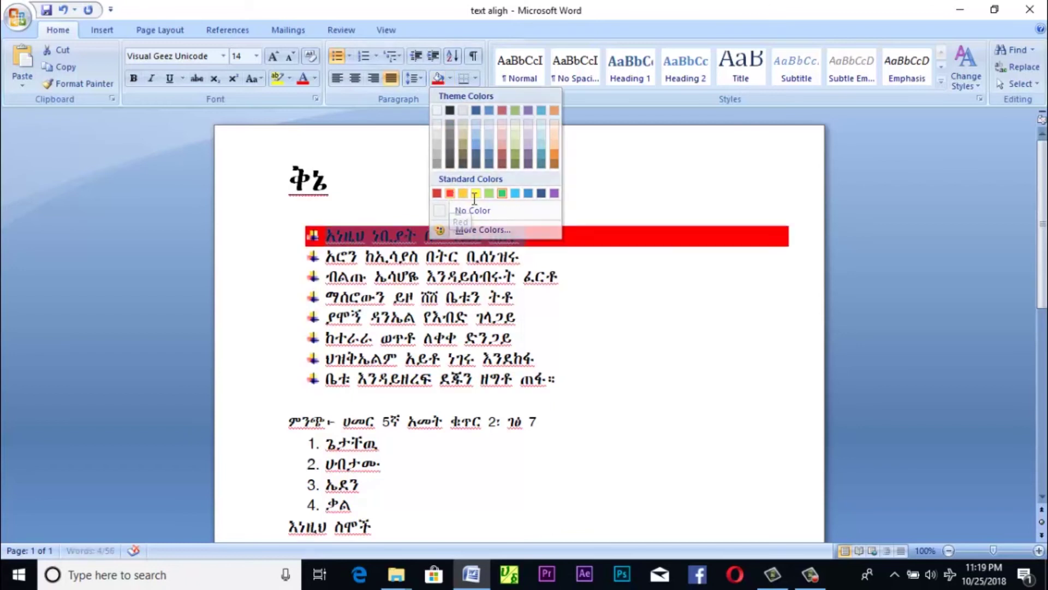
left_click(450, 193)
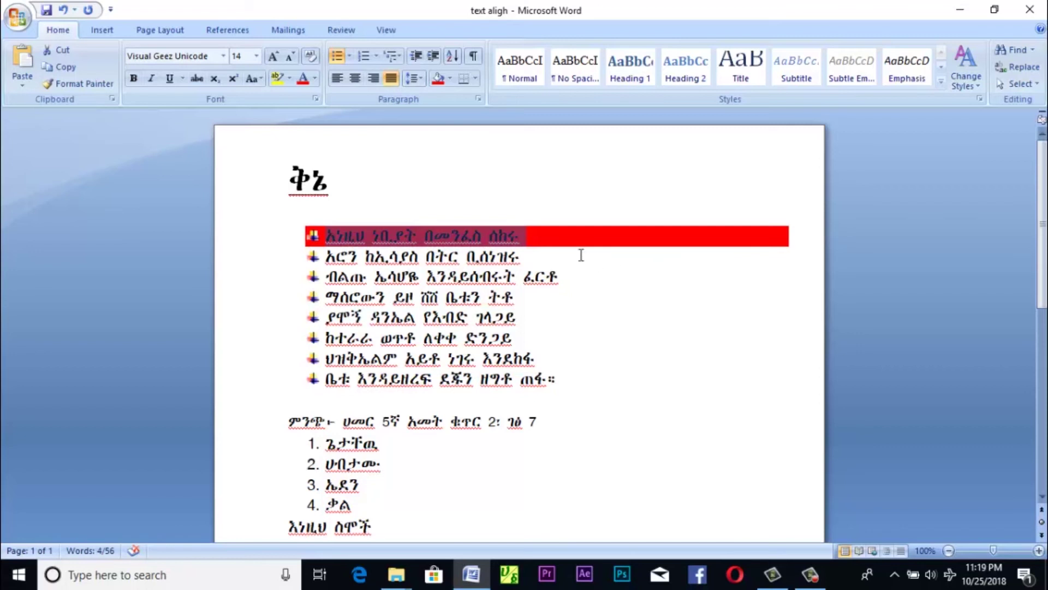
left_click(449, 79)
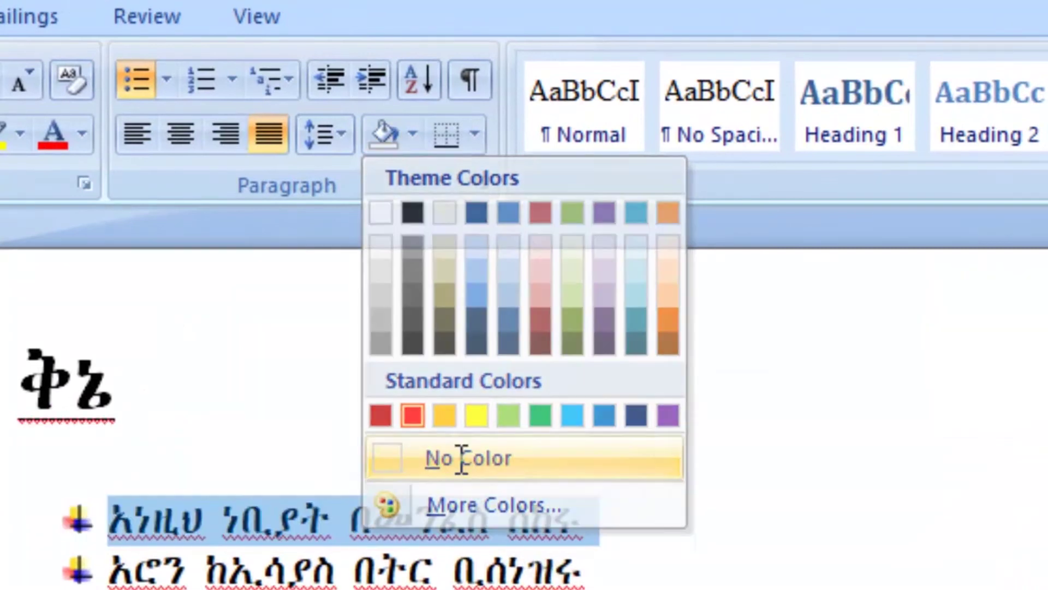
left_click(468, 459)
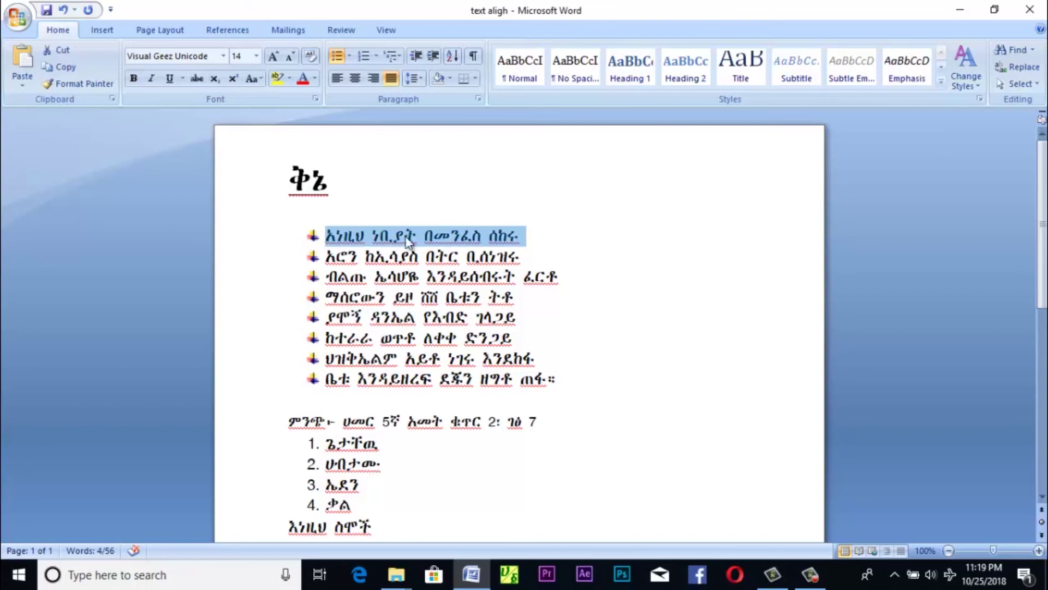
Remove the bullets from the eight poem lines, then centre and right-align the title ቅኔ.
left_click_drag(327, 236, 555, 390)
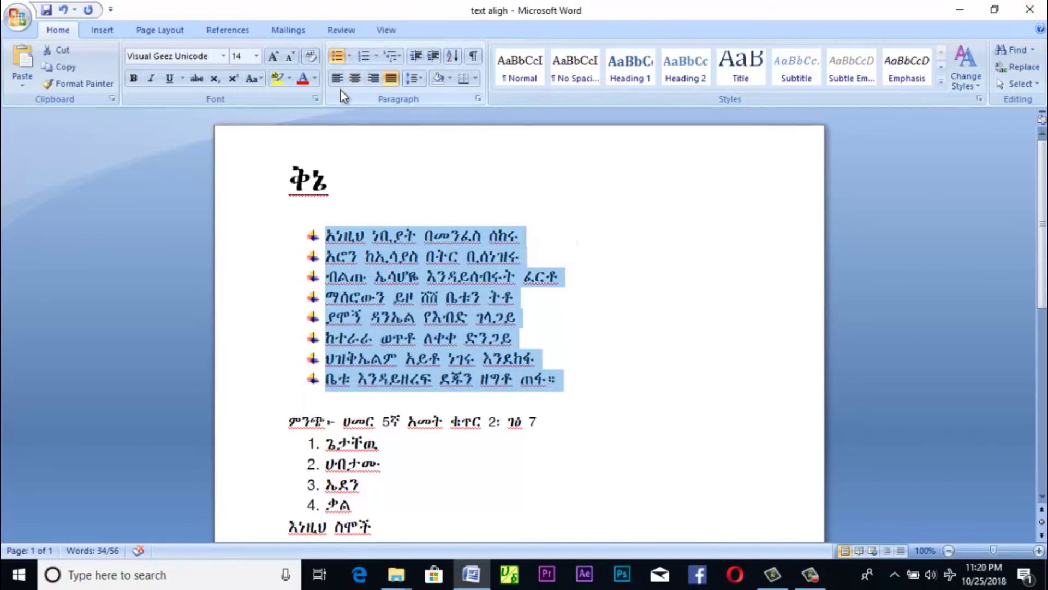
left_click(337, 53)
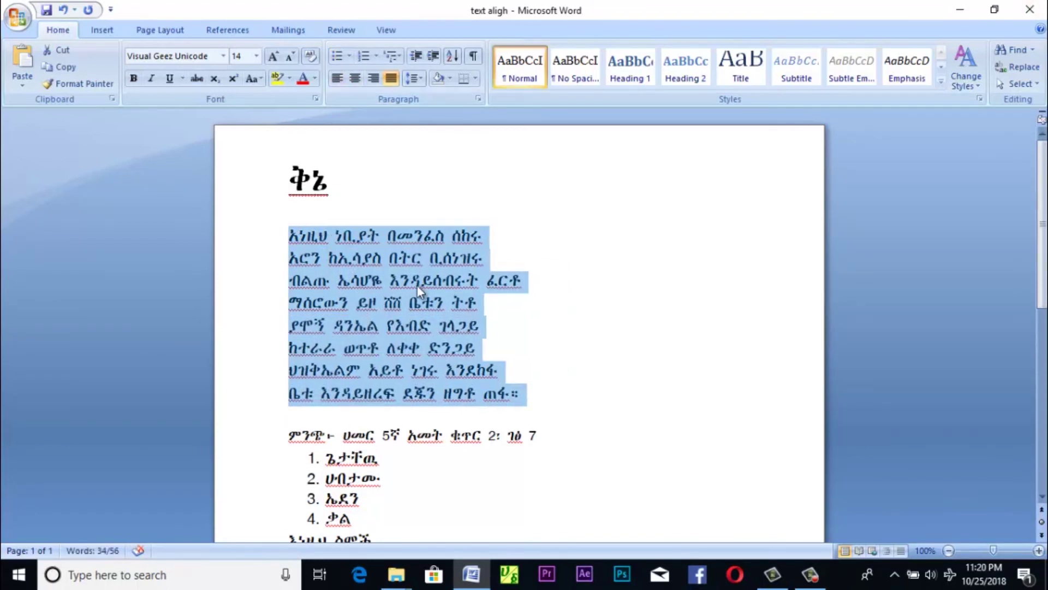
left_click(310, 183)
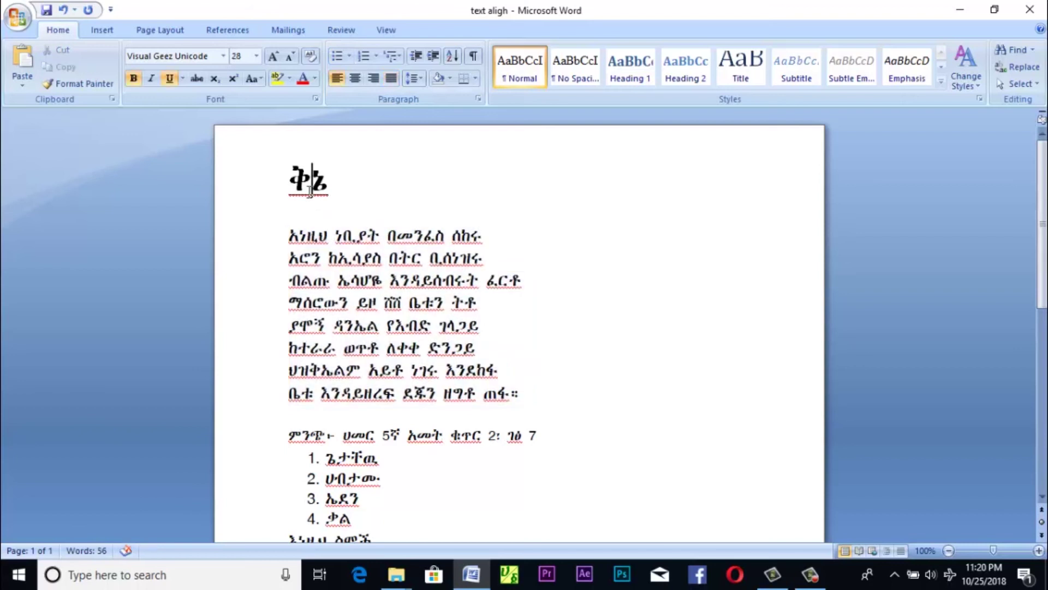
double_click(310, 191)
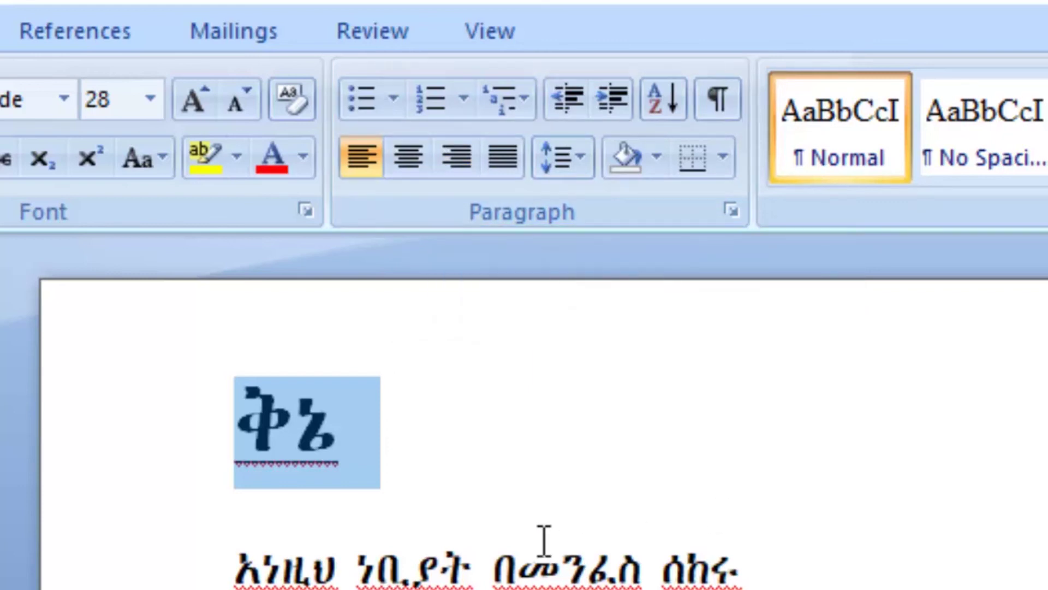
left_click(585, 503)
double_click(365, 459)
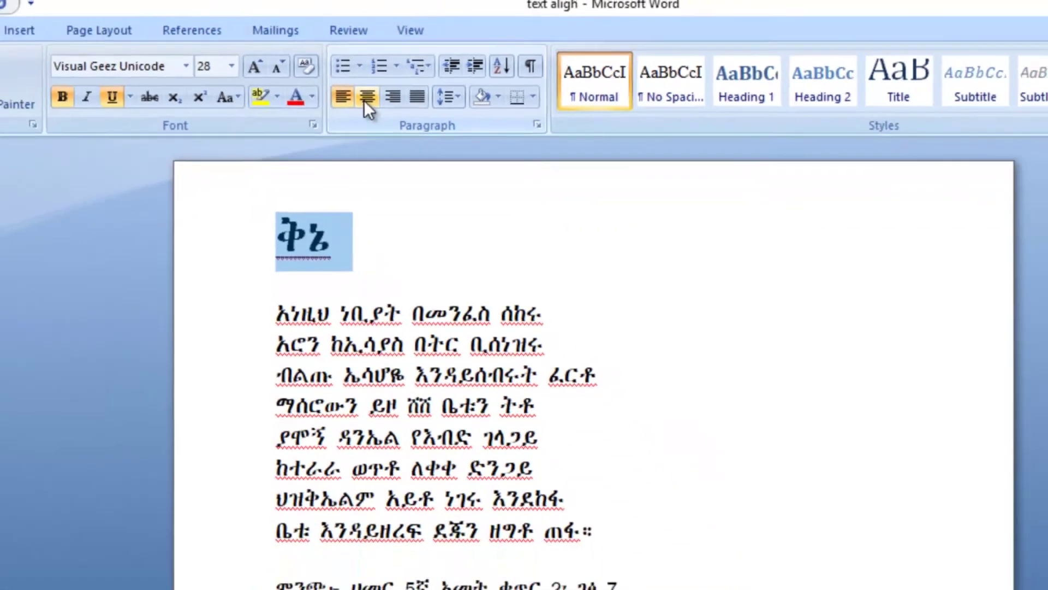
left_click(355, 78)
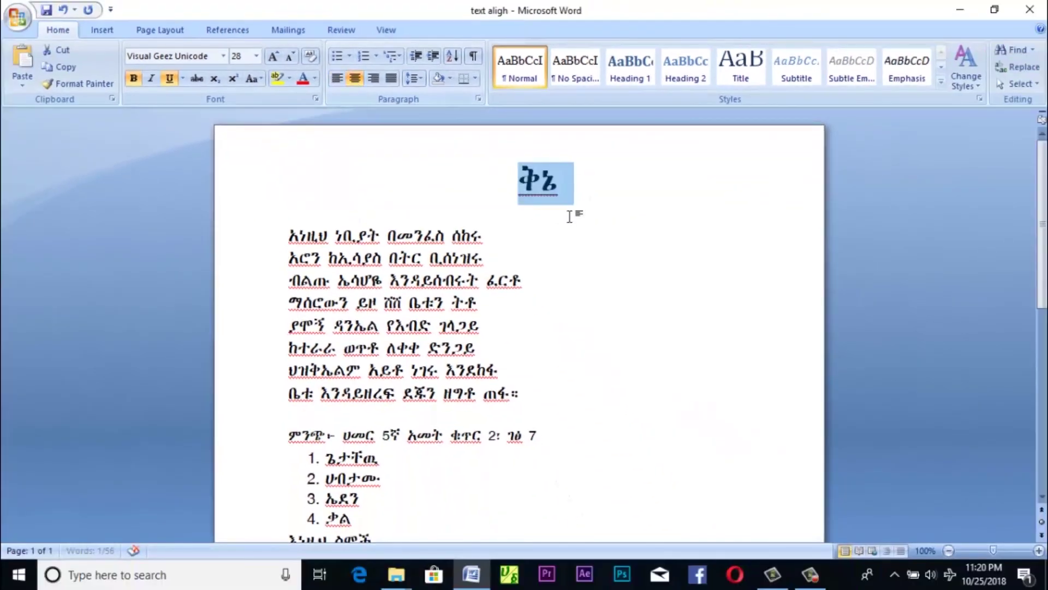
left_click(374, 78)
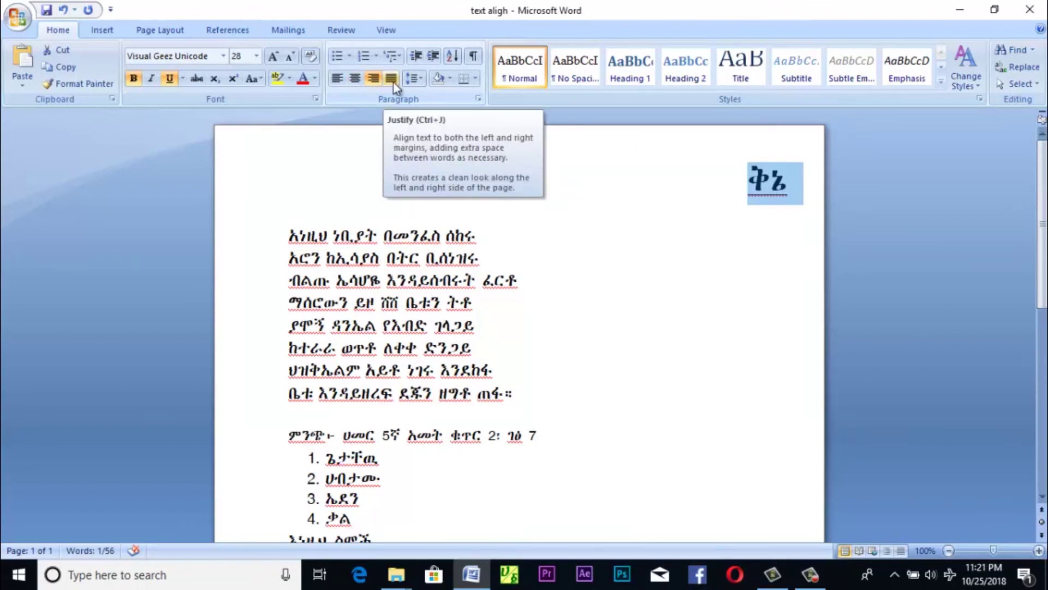
Try left, justify, centre and right alignment on the title ቅኔ and eight poem lines, finishing right-aligned.
left_click(337, 78)
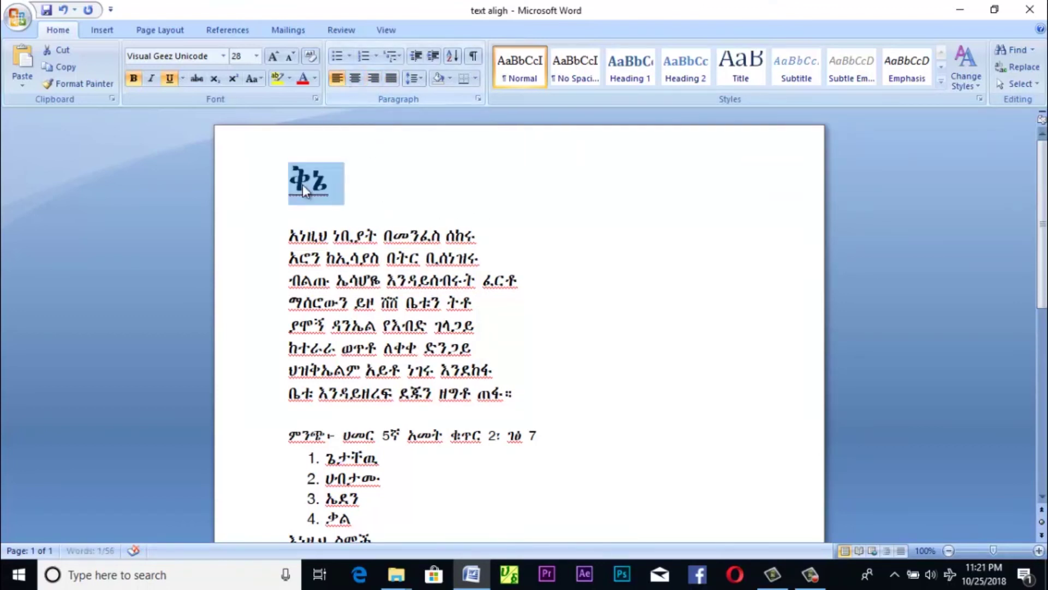
left_click_drag(300, 183, 516, 395)
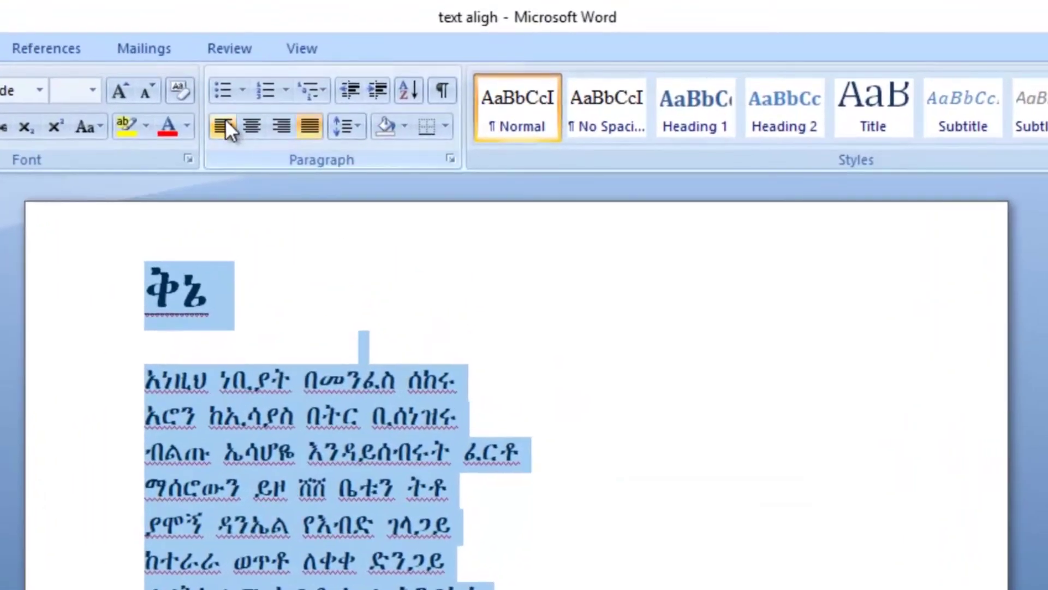
left_click(228, 125)
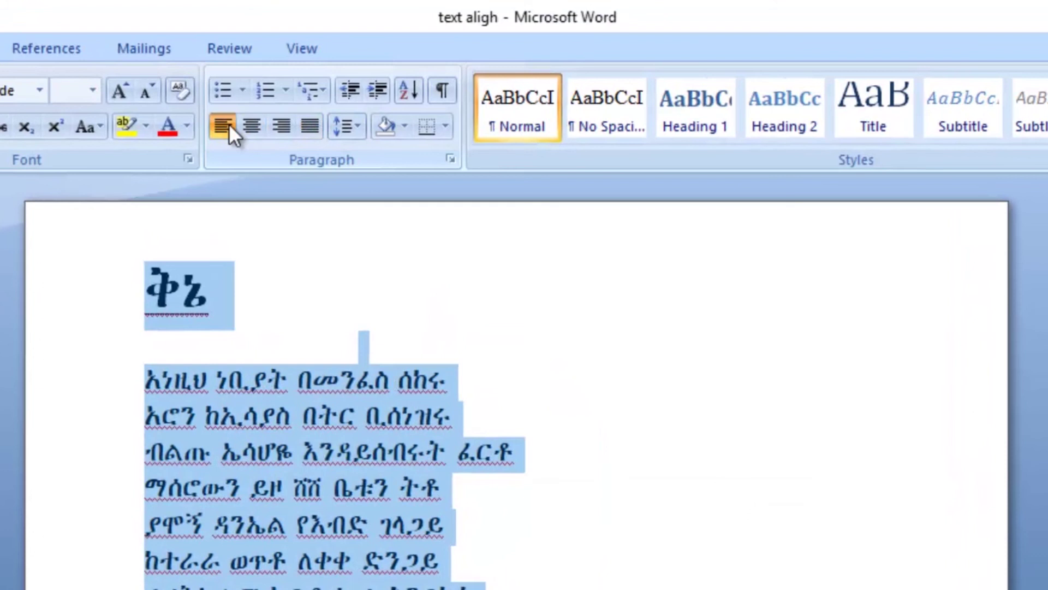
left_click(317, 125)
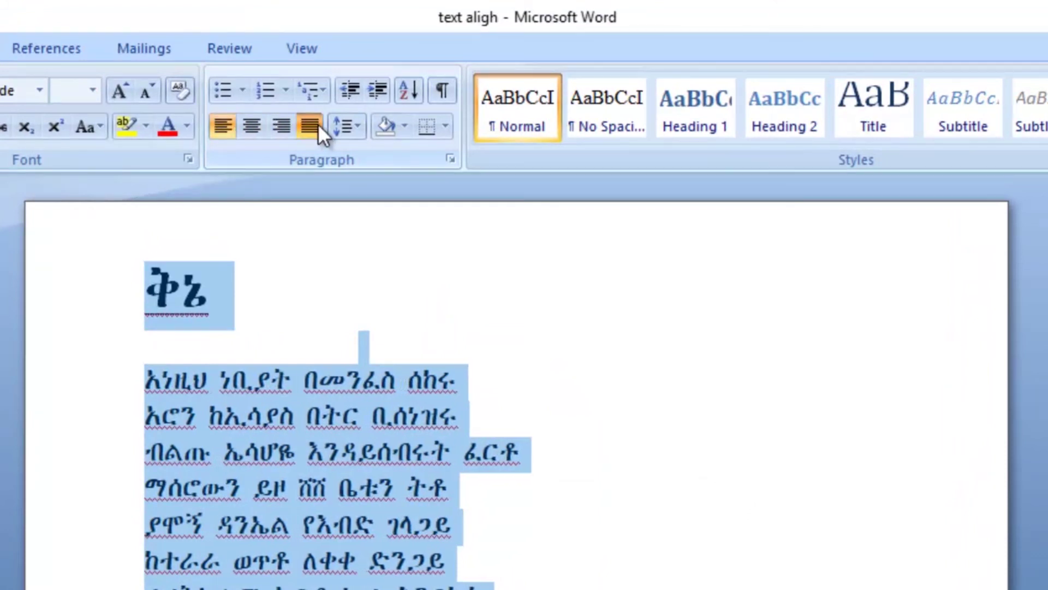
left_click(223, 132)
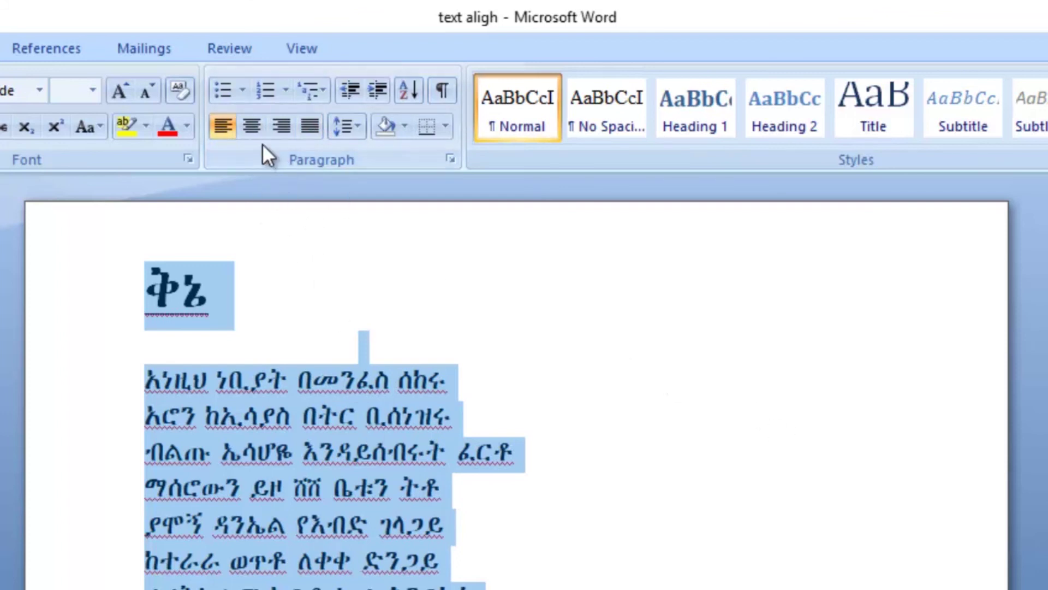
left_click(254, 129)
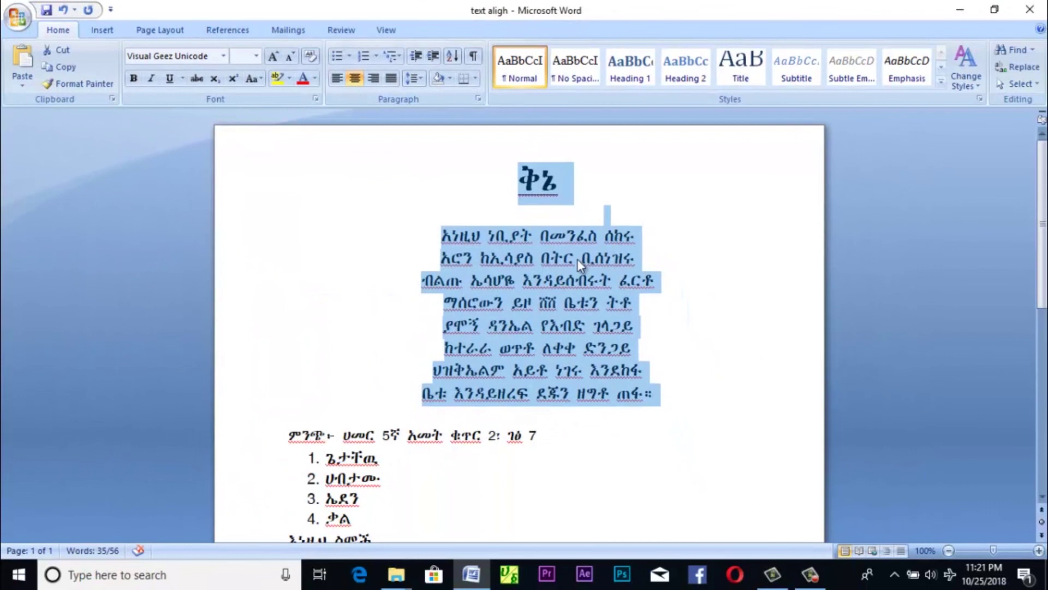
left_click(376, 77)
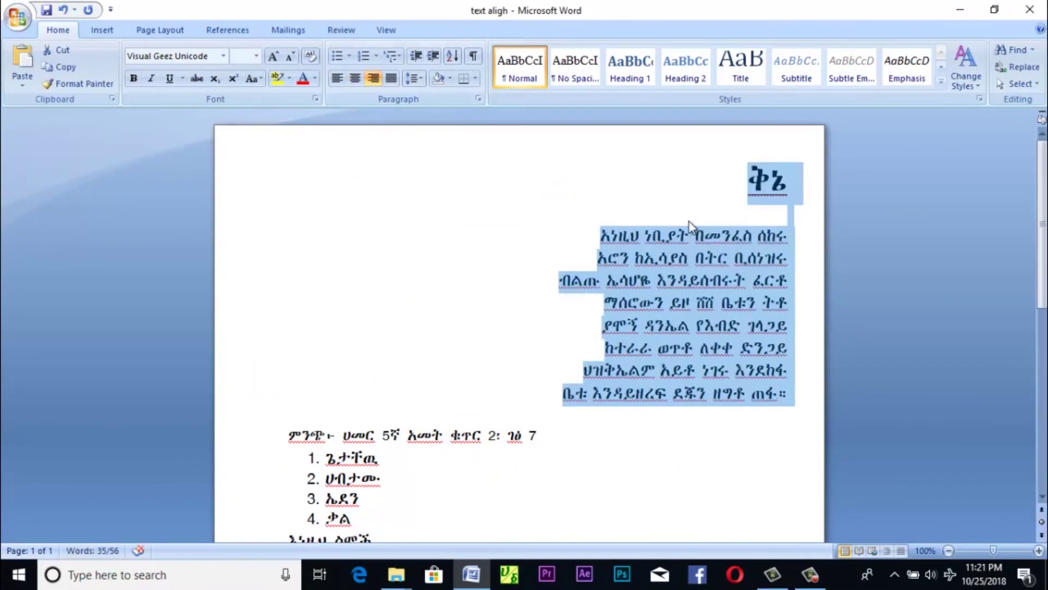
left_click(337, 79)
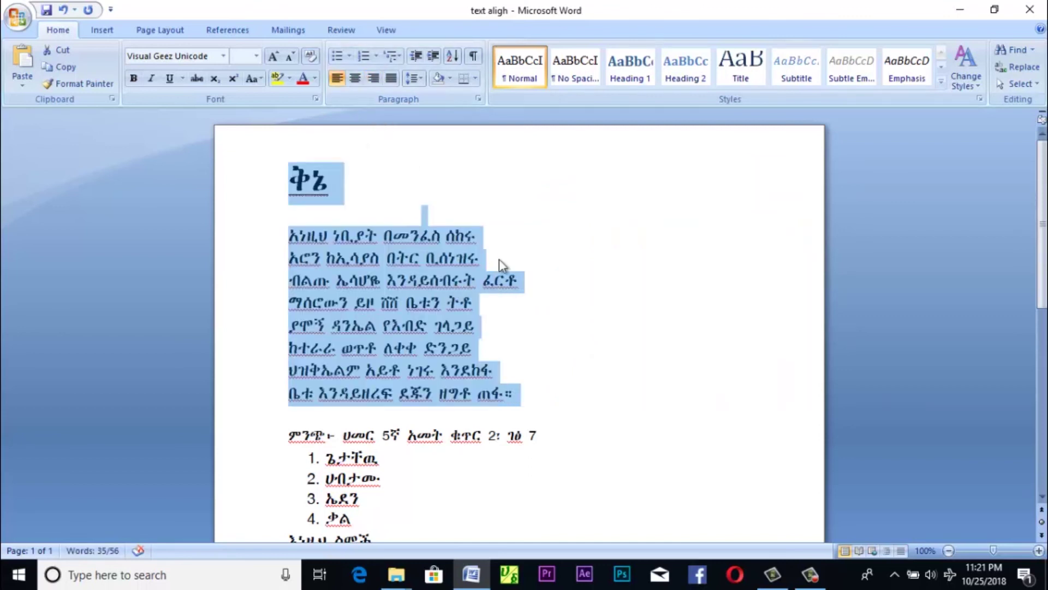
left_click(355, 78)
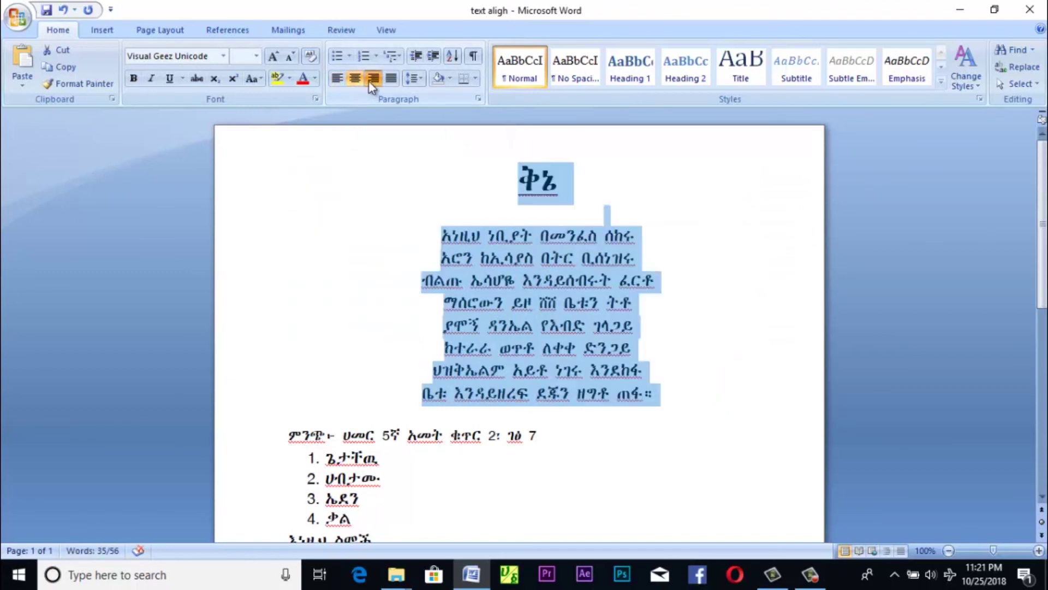
left_click(373, 78)
Insert a new line above the title ቅኔ and type the date 16/02/2011 on it.
left_click(720, 180)
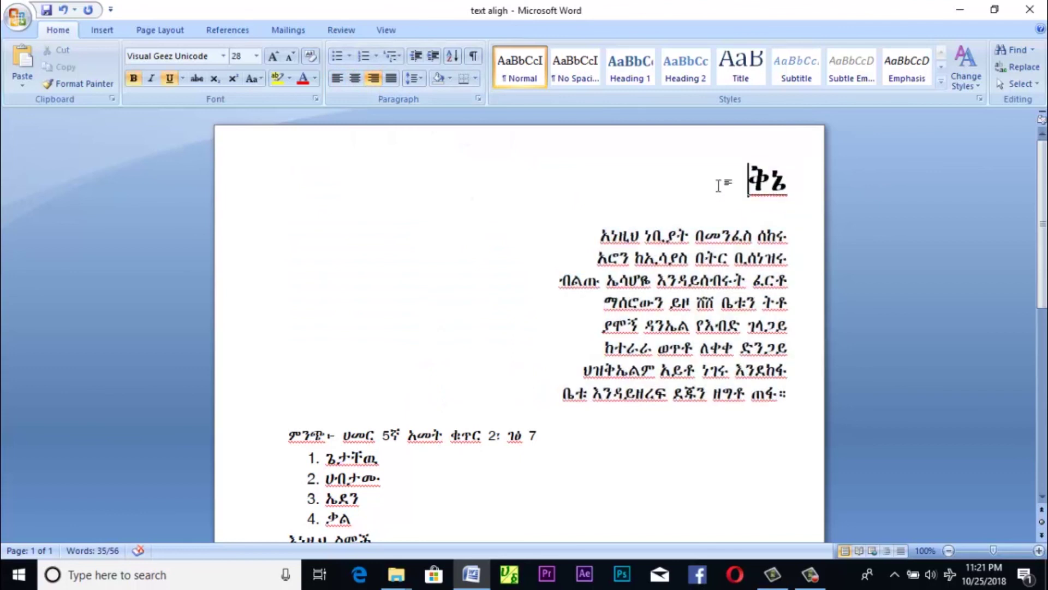
key("Return")
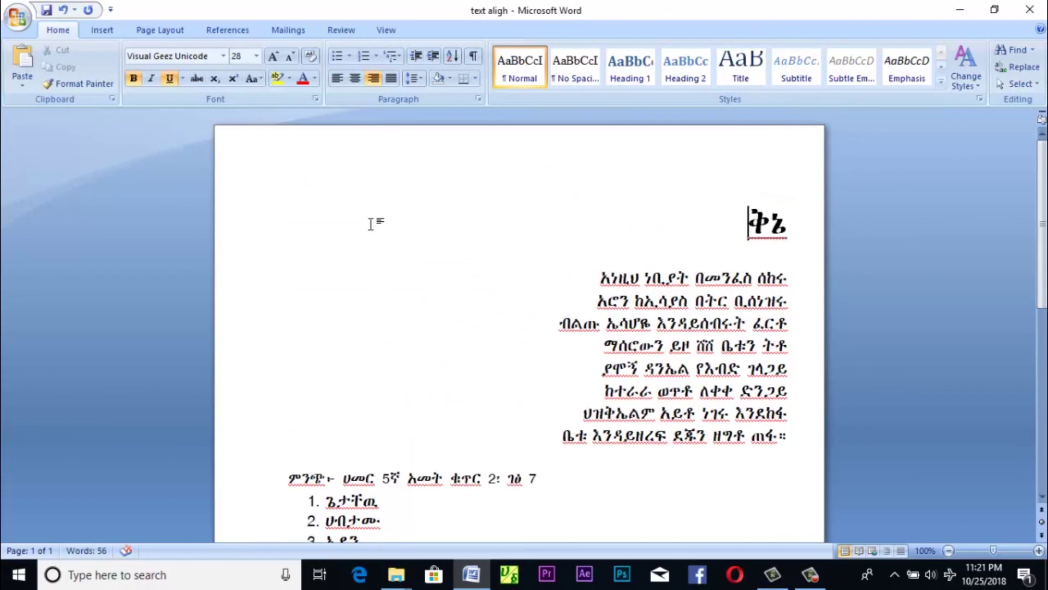
key("Up")
double_click(329, 186)
type("1")
type("6")
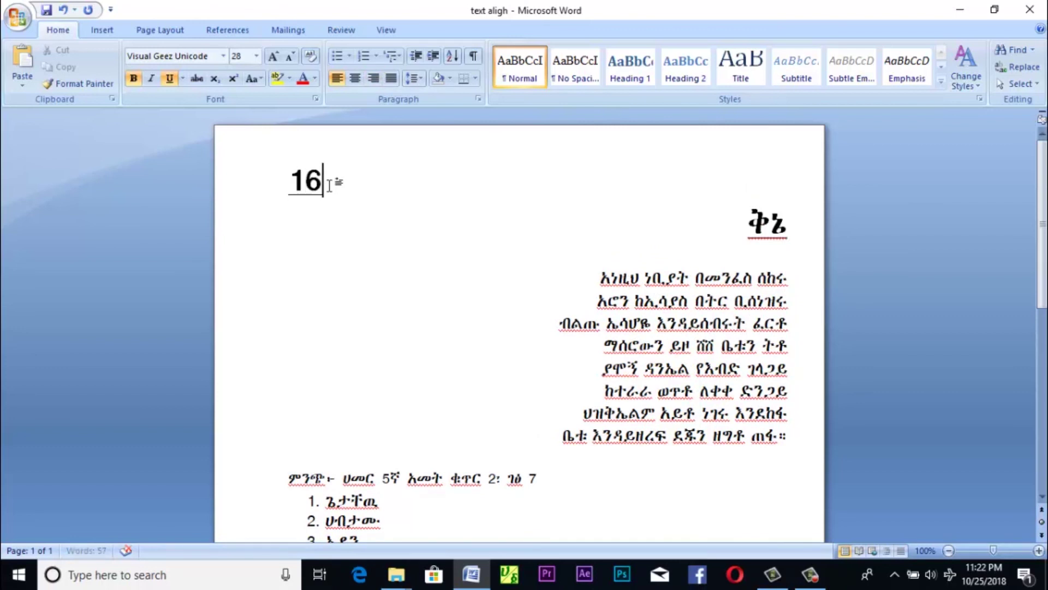
type("/")
type("02/2011")
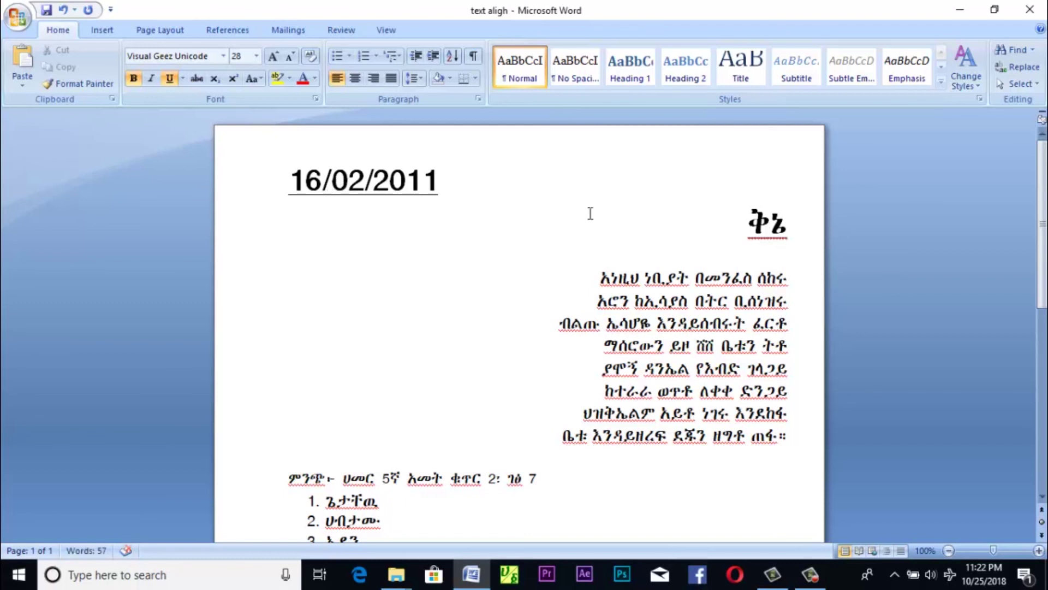
Adjust the date line's alignment and remove the extra blank line around 16/02/2011.
double_click(356, 189)
left_click_drag(360, 188, 948, 193)
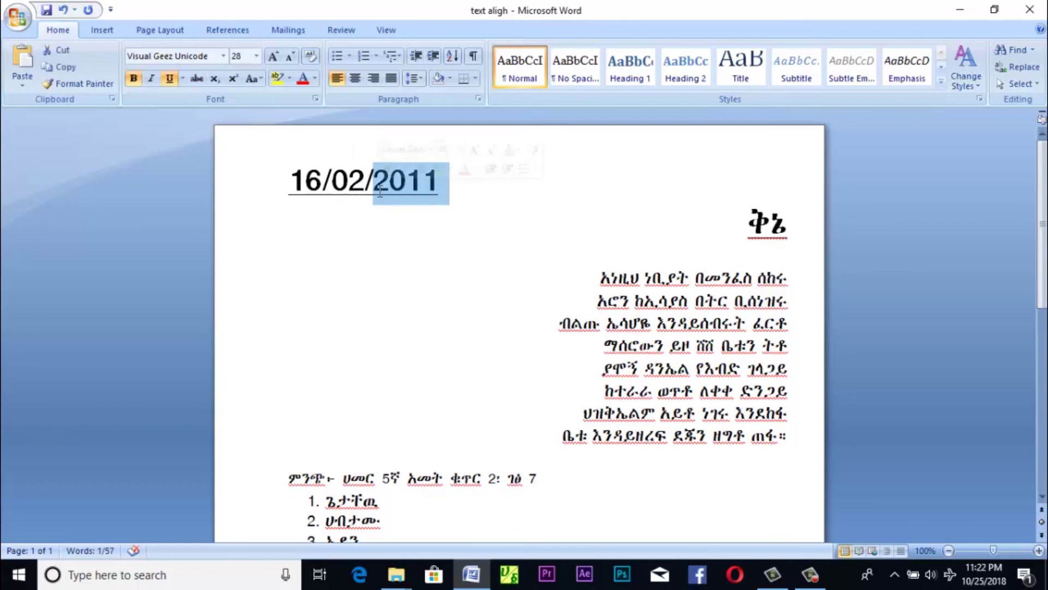
left_click(300, 196)
key("ctrl+e")
key("ctrl+l")
key("Return")
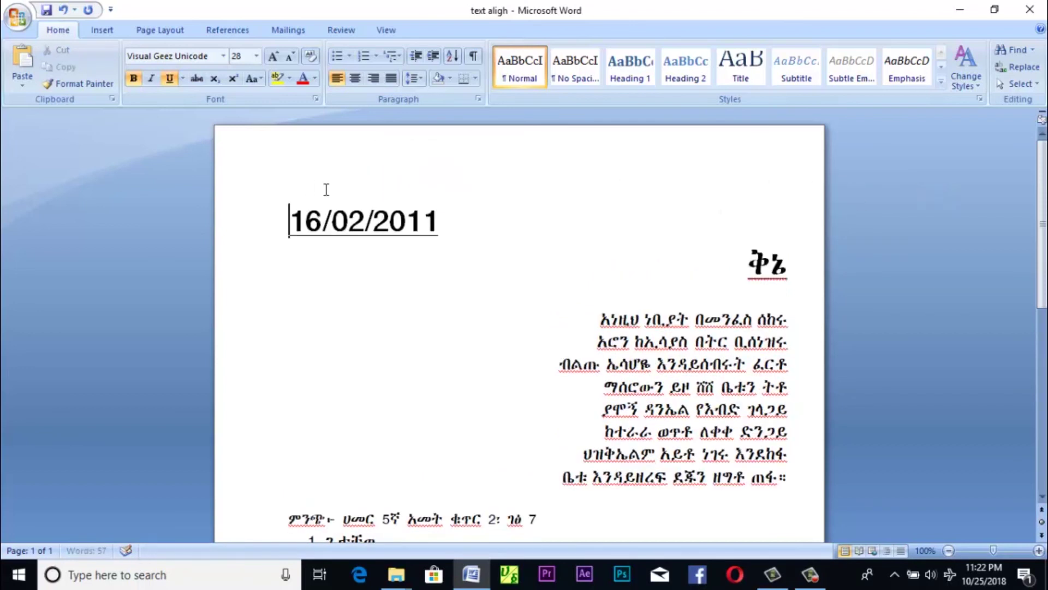
key("BackSpace")
Right-align the date 16/02/2011, then centre the title ቅኔ and the poem lines.
left_click(363, 215)
triple_click(343, 180)
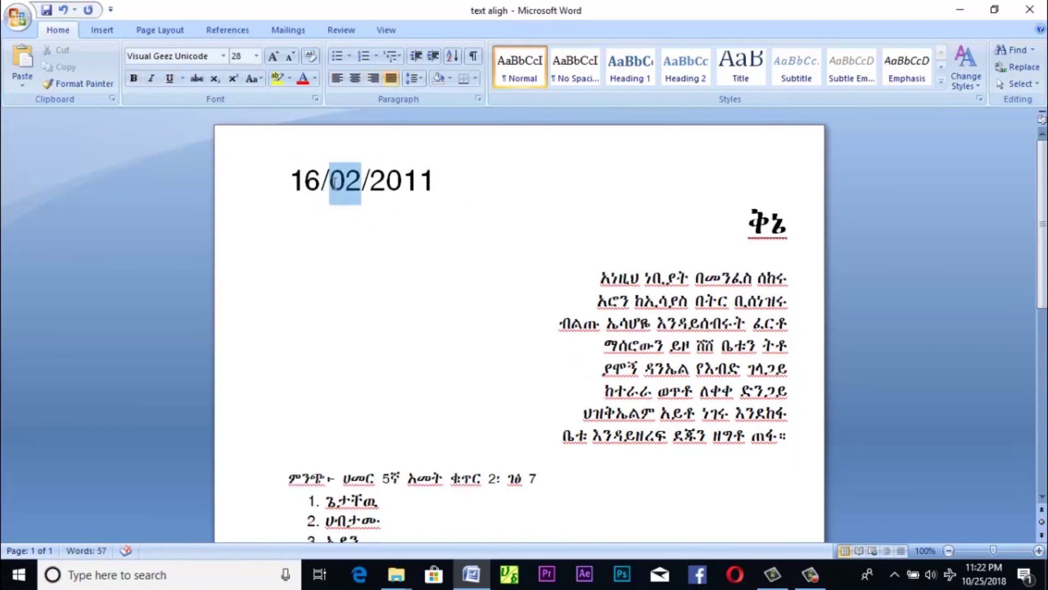
left_click(374, 79)
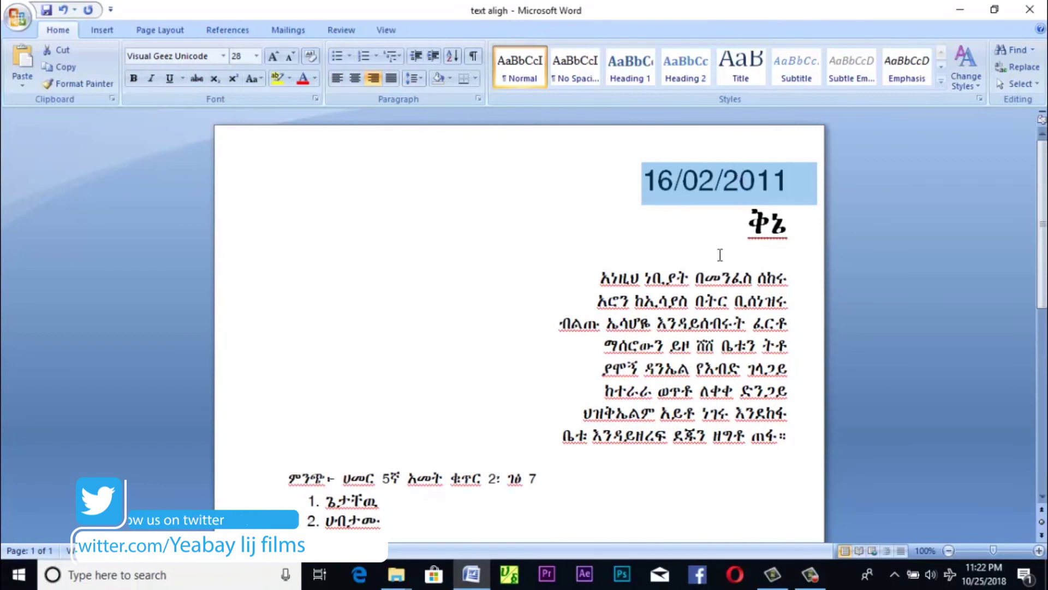
left_click_drag(749, 224, 764, 453)
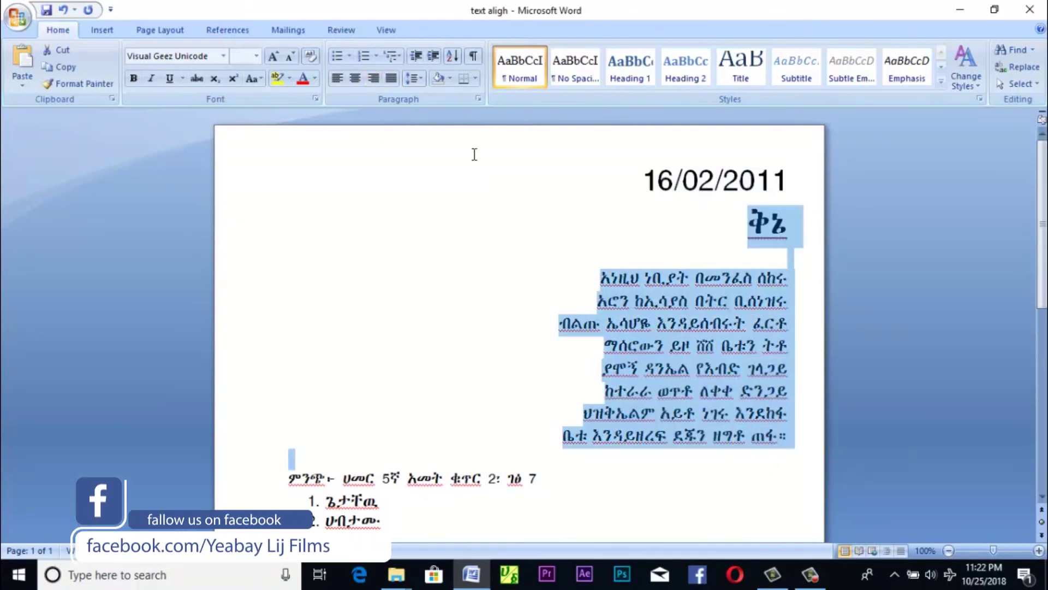
left_click(356, 79)
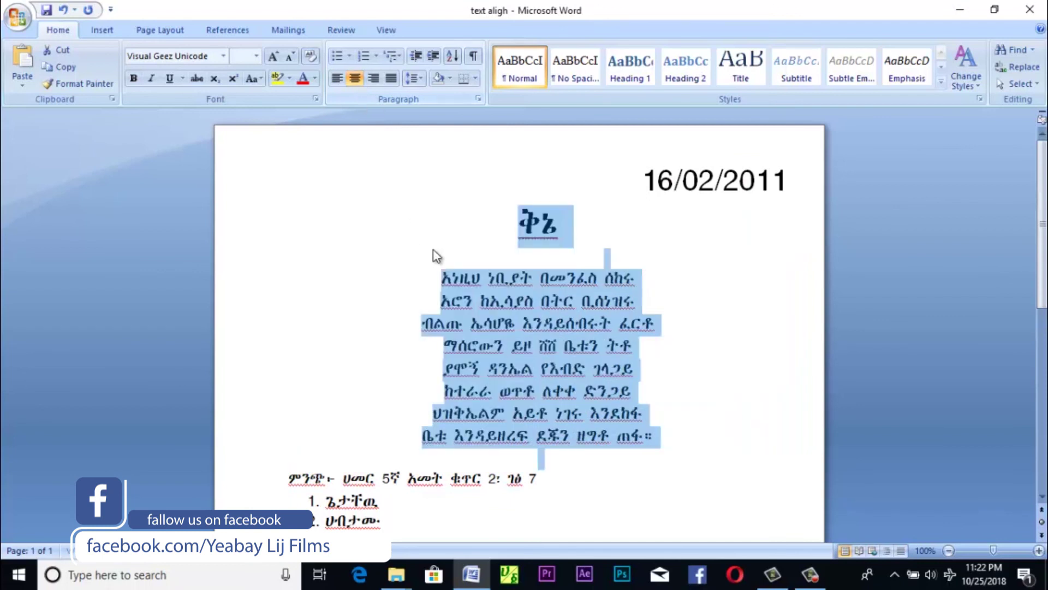